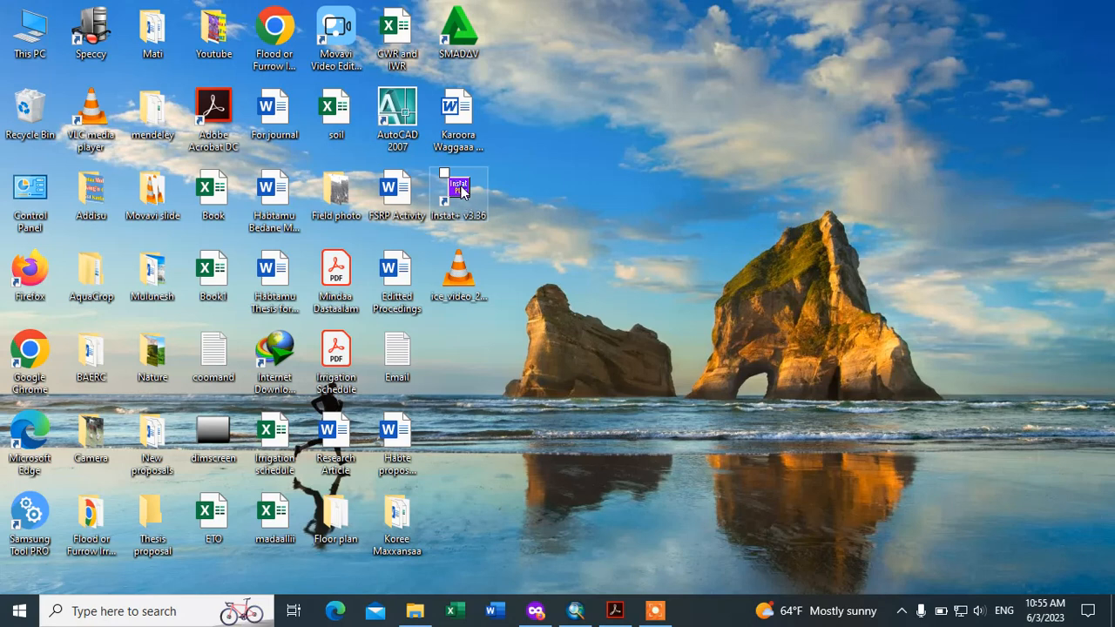
Launch Instat+ v3.36 from the desktop and maximize its window
left_click(462, 192)
right_click(453, 165)
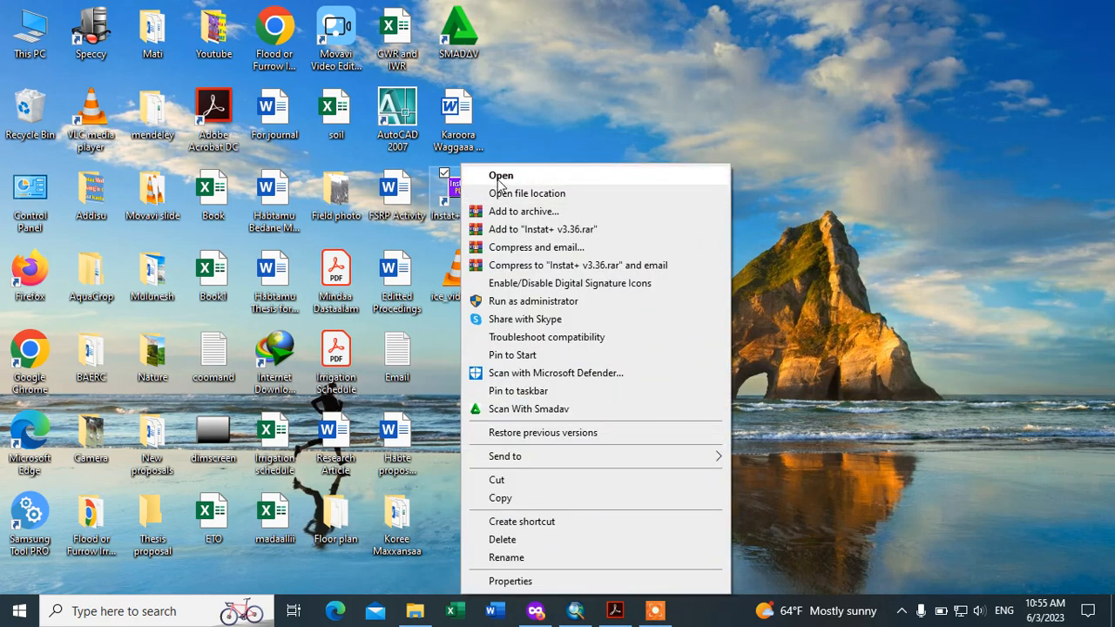
left_click(500, 178)
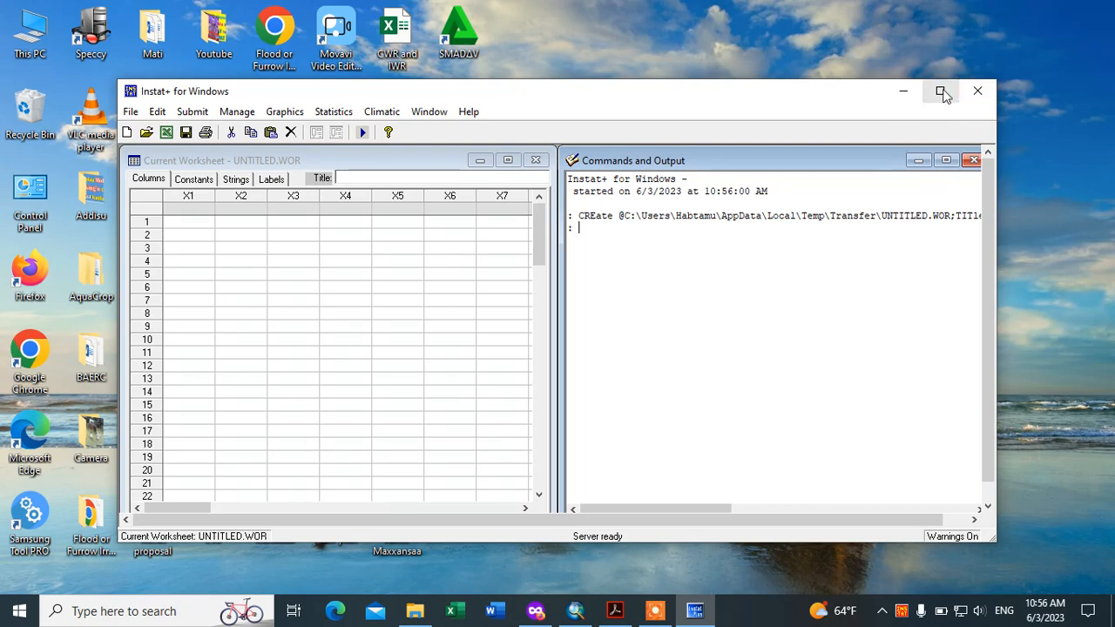
left_click(941, 91)
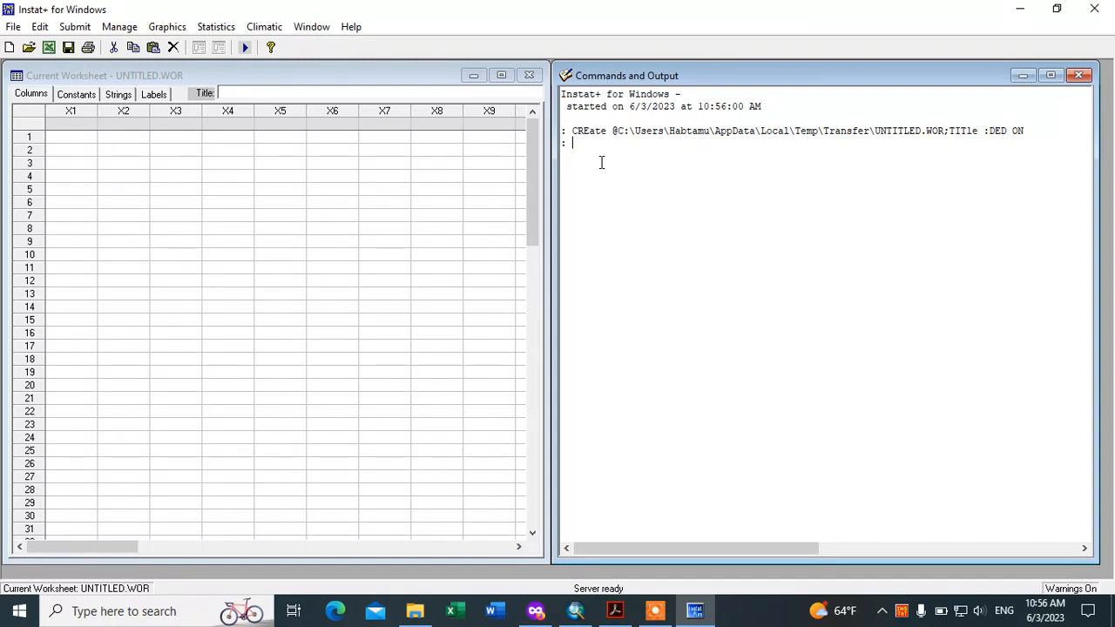
Consult the Fig. 2.1.1 data table in Tutorial.pdf and enter 1330 in row 1 of the Instat+ worksheet's column X1
left_click(68, 139)
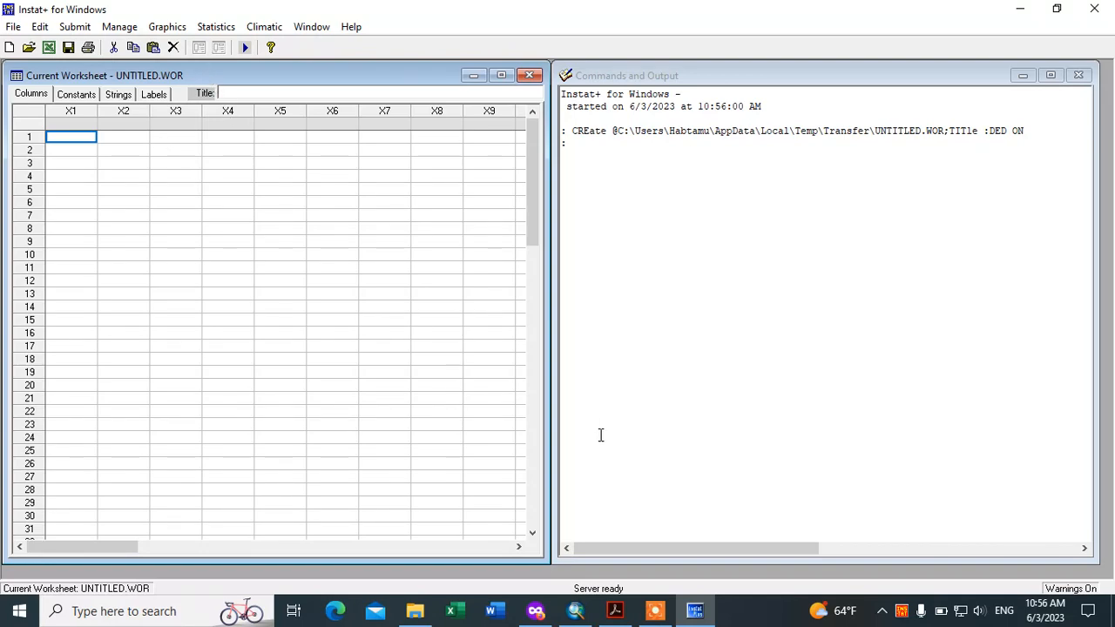
left_click(616, 611)
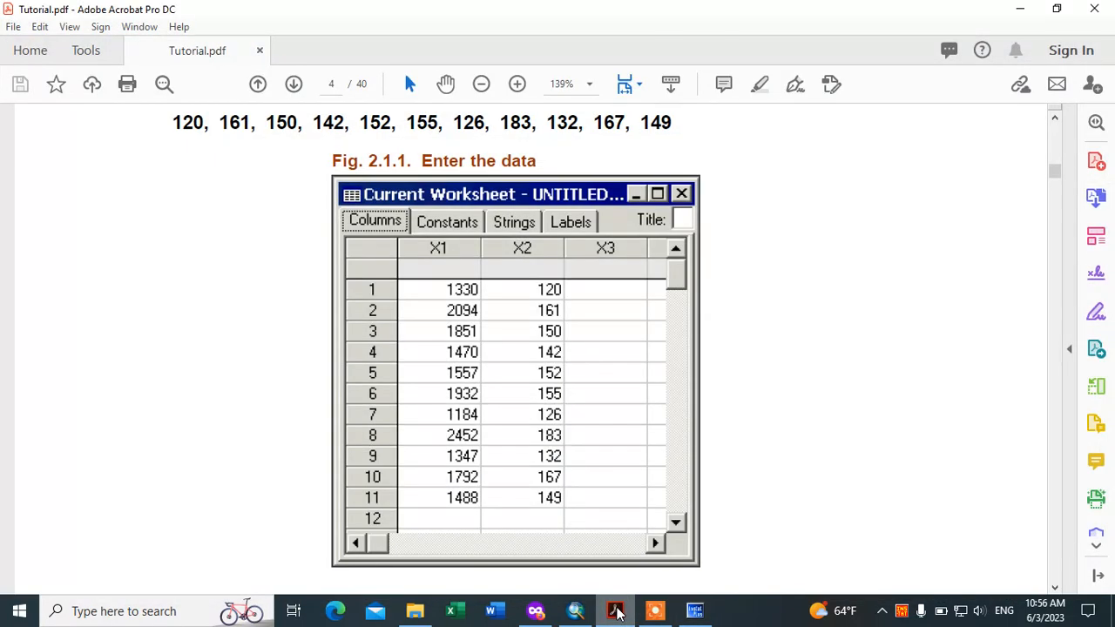
scroll(598, 588, "down", 1)
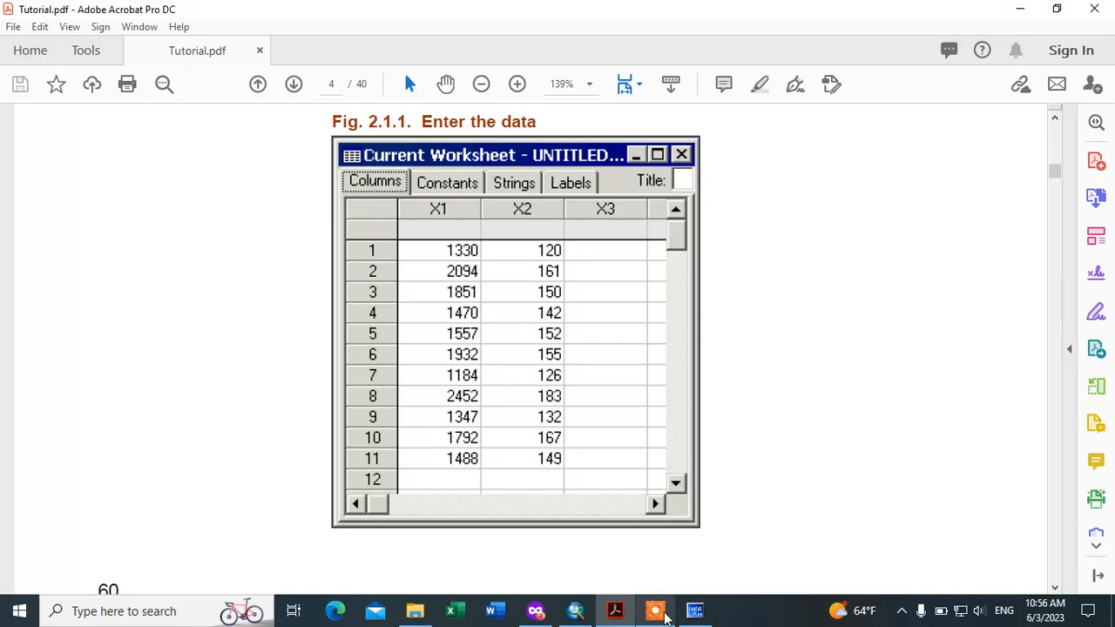
mouse_move(694, 615)
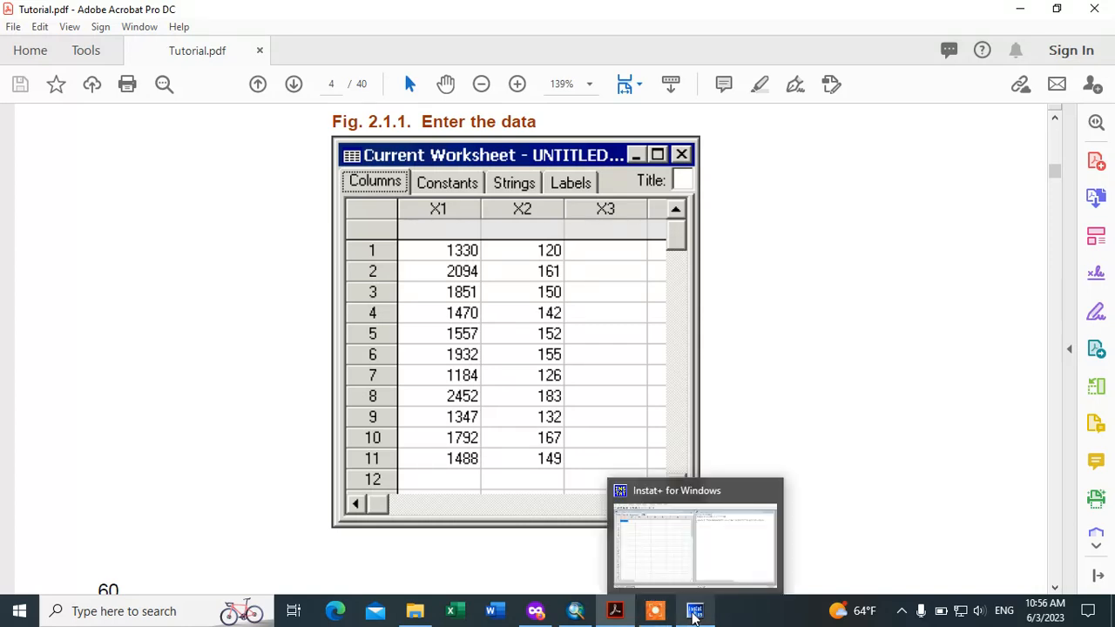
left_click(694, 613)
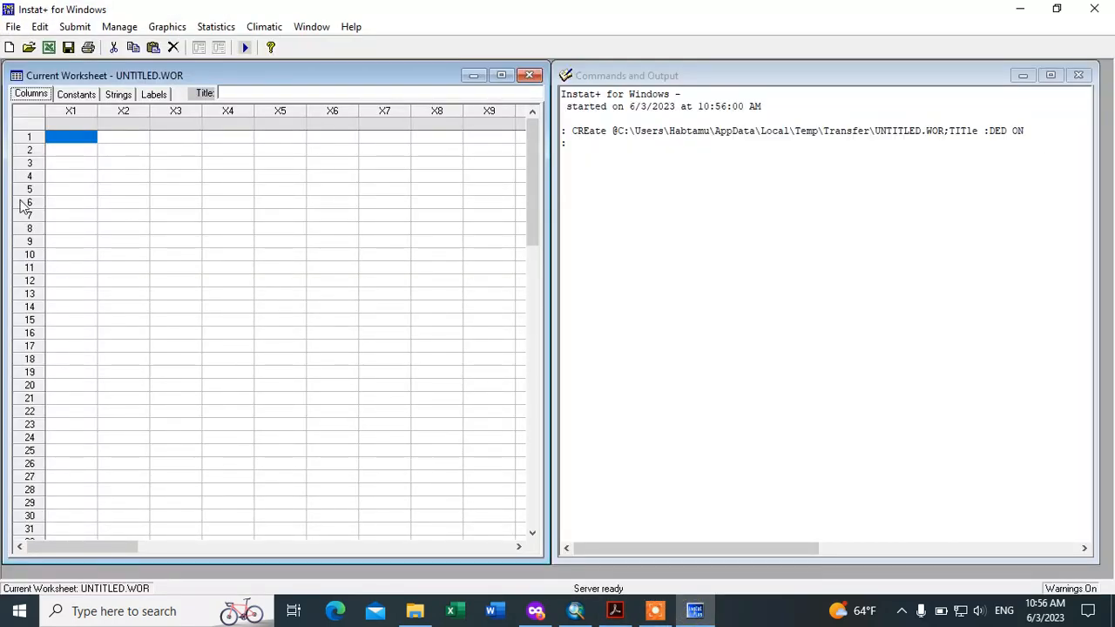
left_click(74, 137)
type("1330")
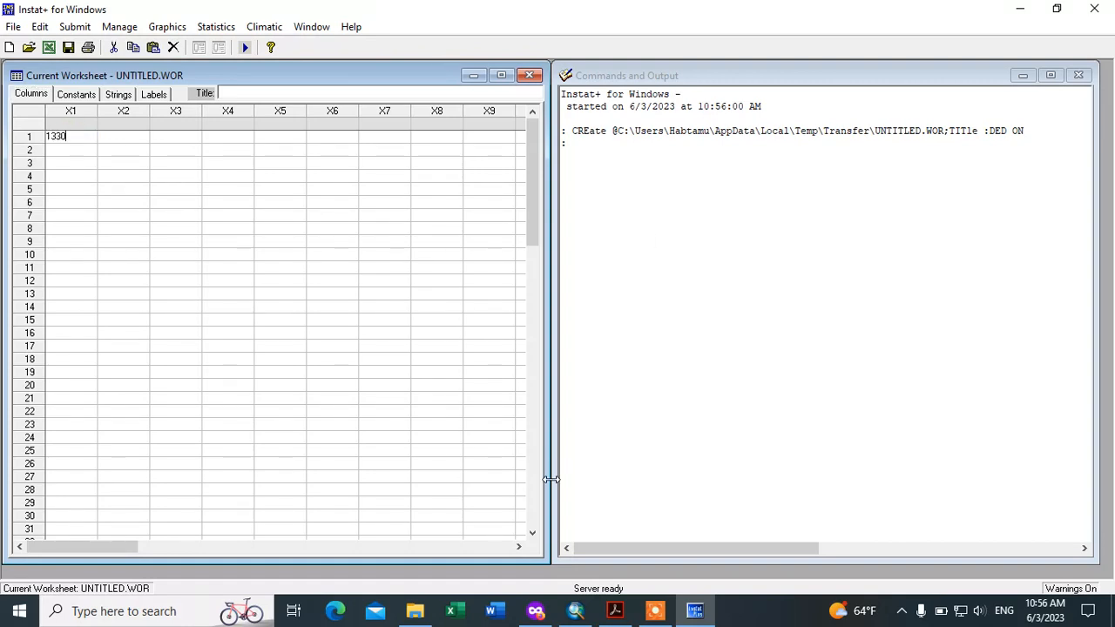
Check the second X1 value in Tutorial.pdf and enter 2094 in row 2 of column X1 in Instat+
left_click(614, 613)
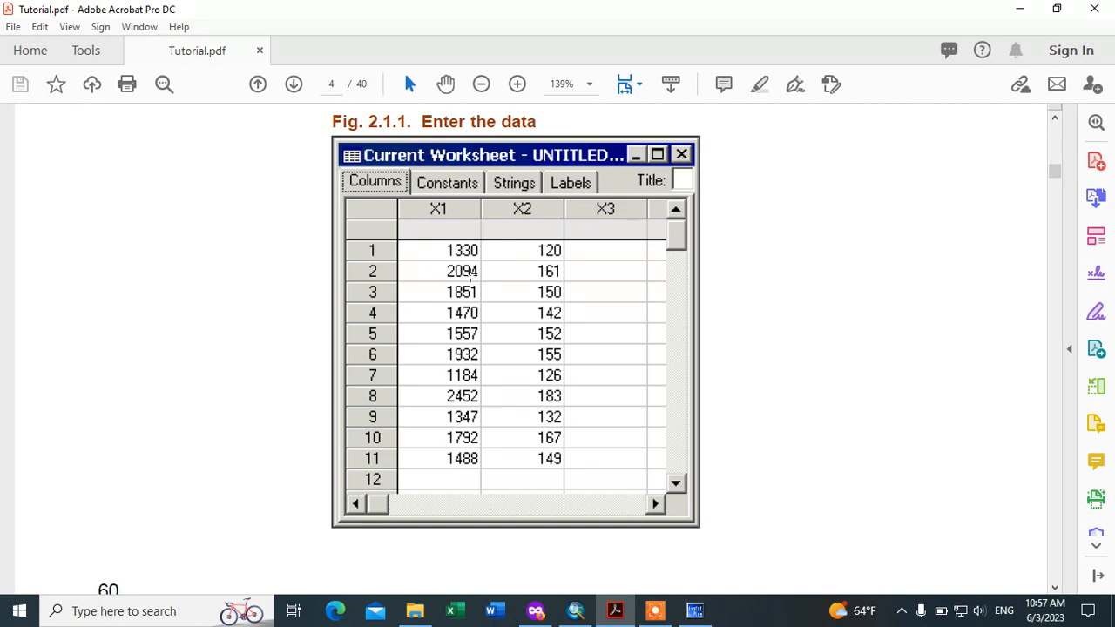
left_click(470, 271)
left_click(728, 291)
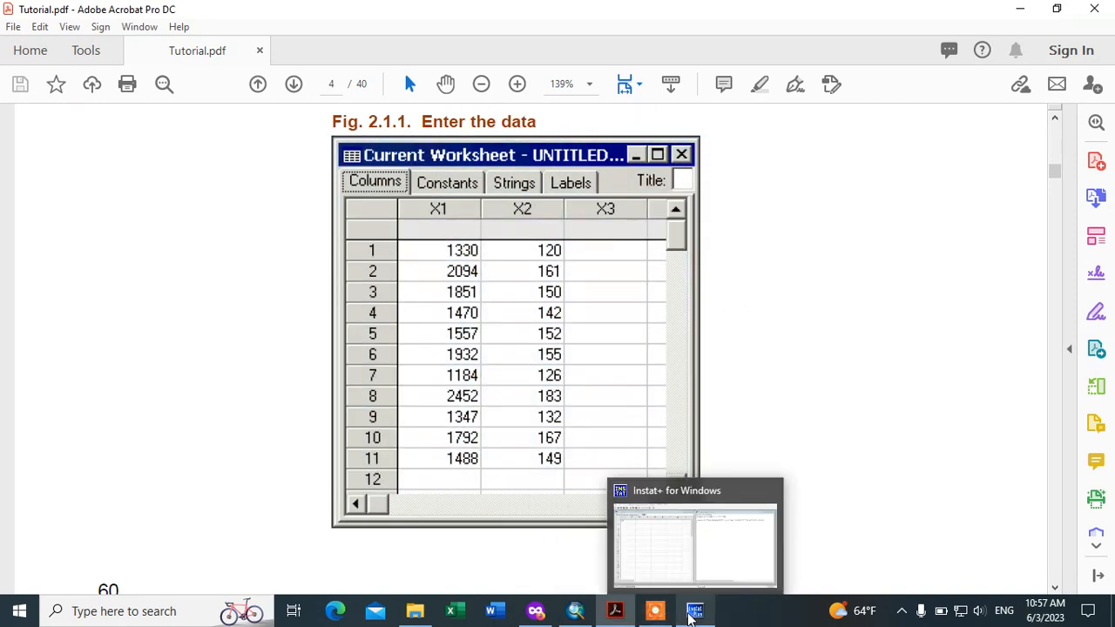
left_click(692, 615)
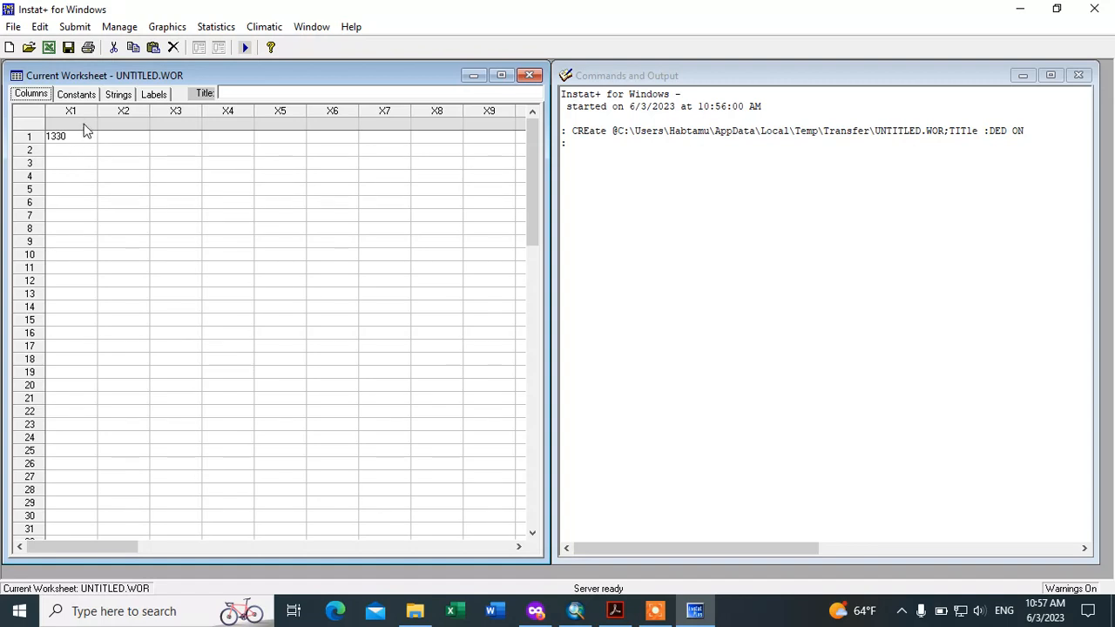
left_click(75, 154)
type("2090")
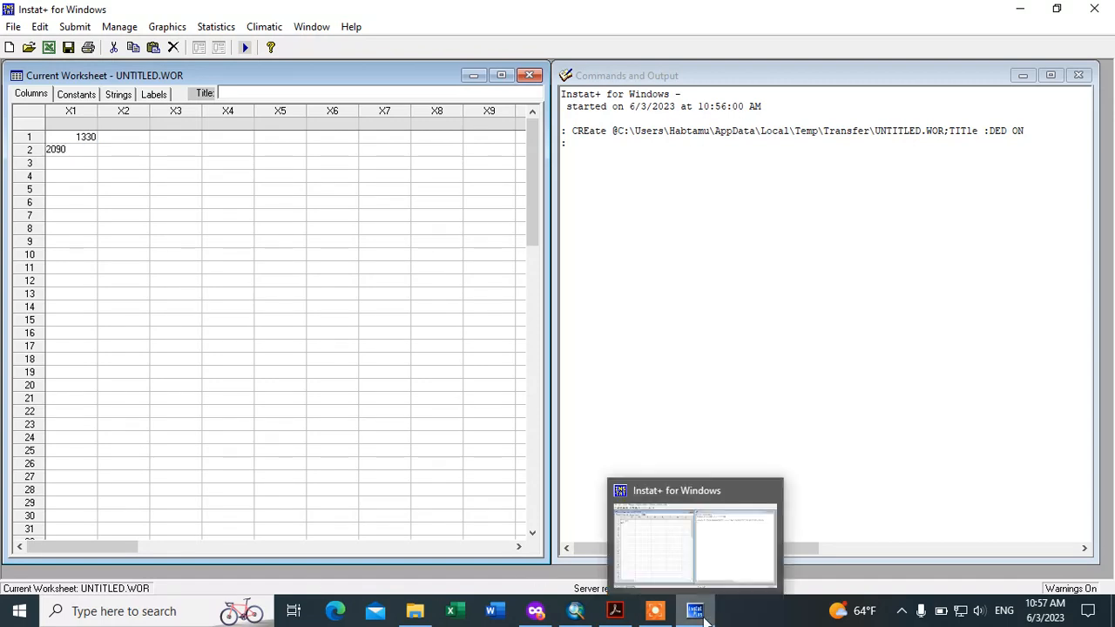
left_click(614, 613)
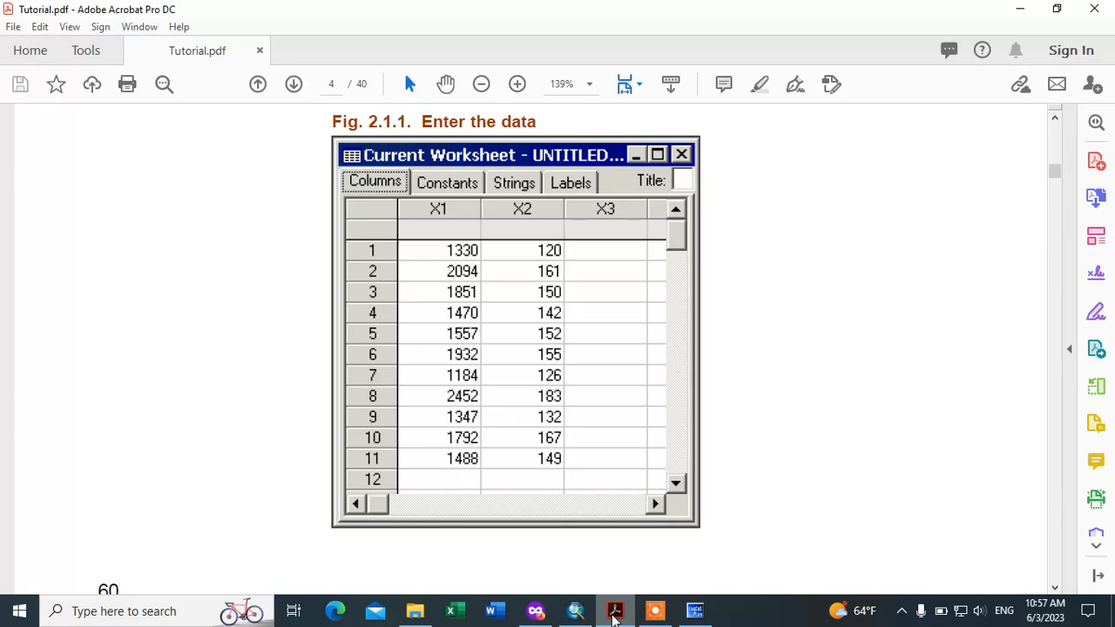
left_click(695, 611)
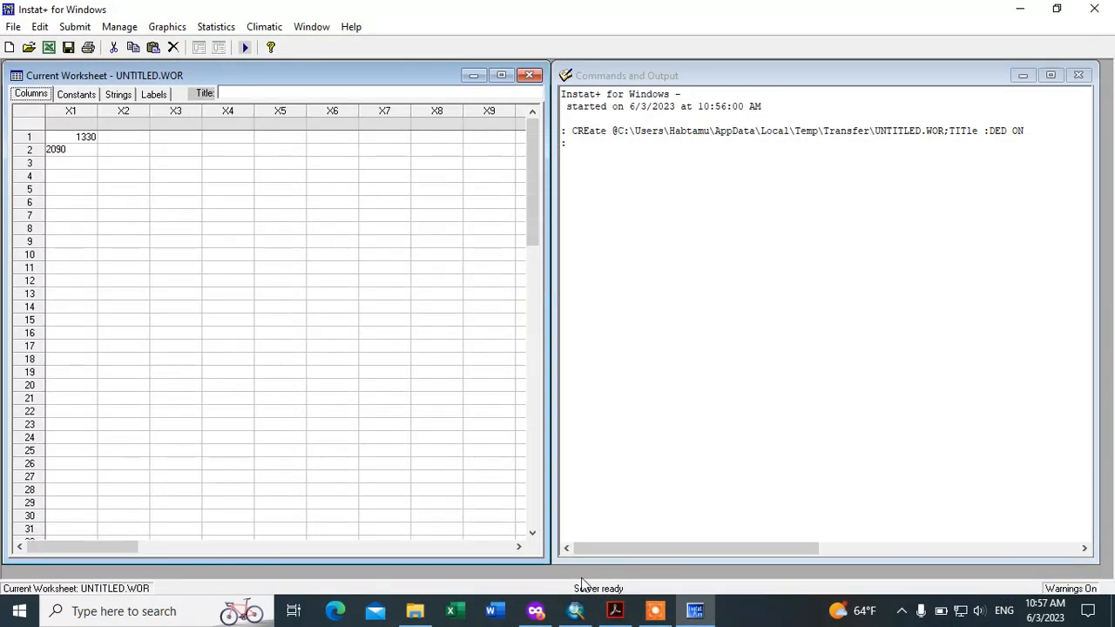
left_click(73, 149)
type("4")
key("Return")
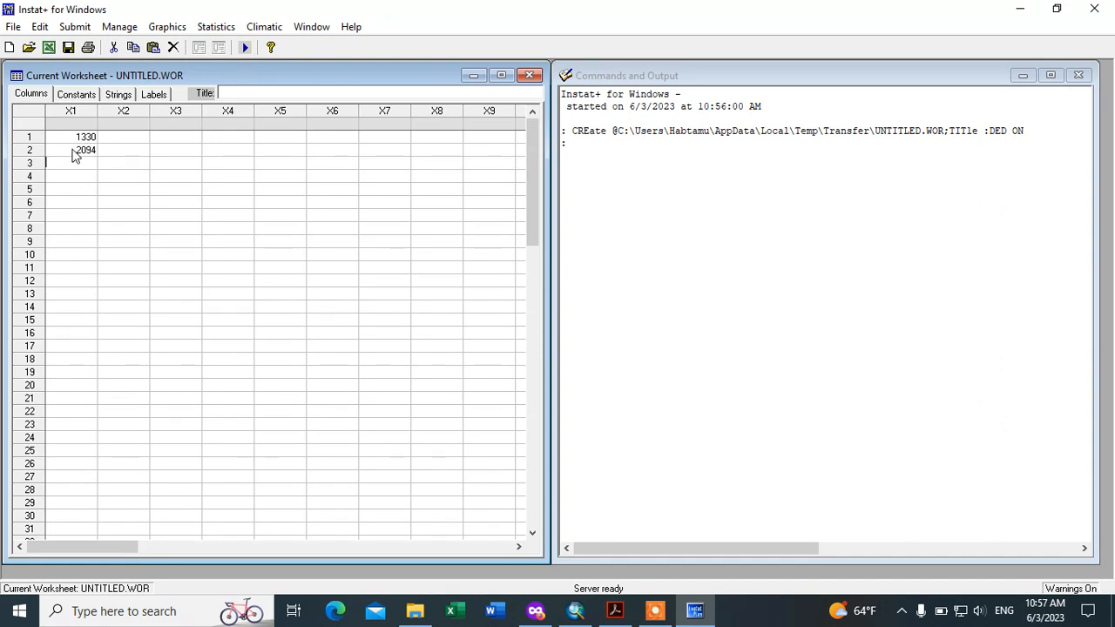
Look up the third X1 value in Tutorial.pdf and enter 1851 in row 3 of column X1 in Instat+
left_click(614, 613)
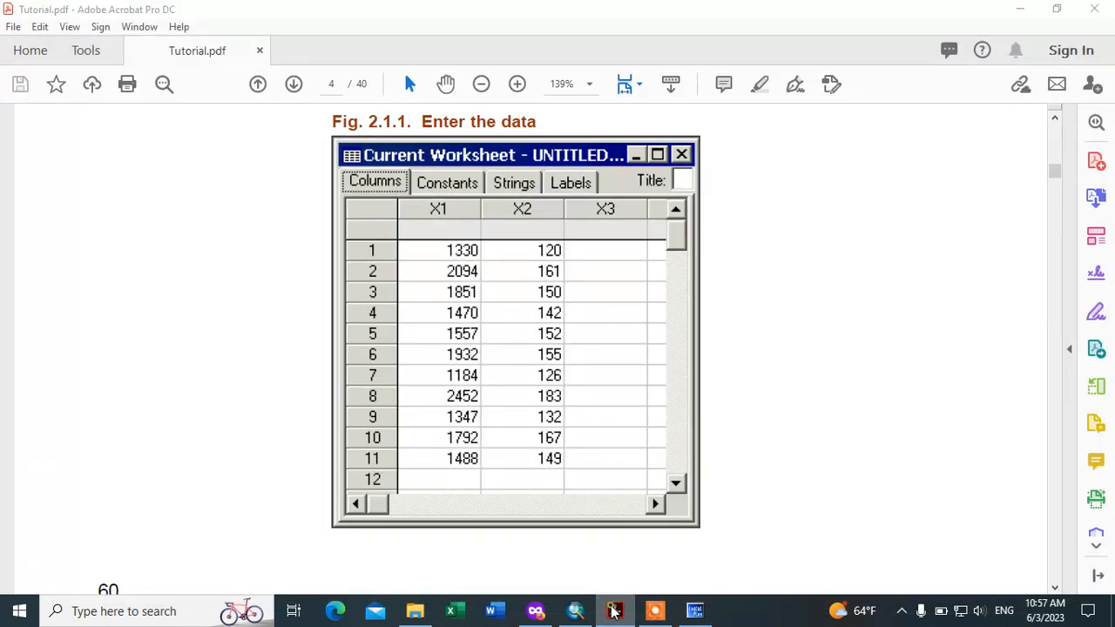
left_click(615, 613)
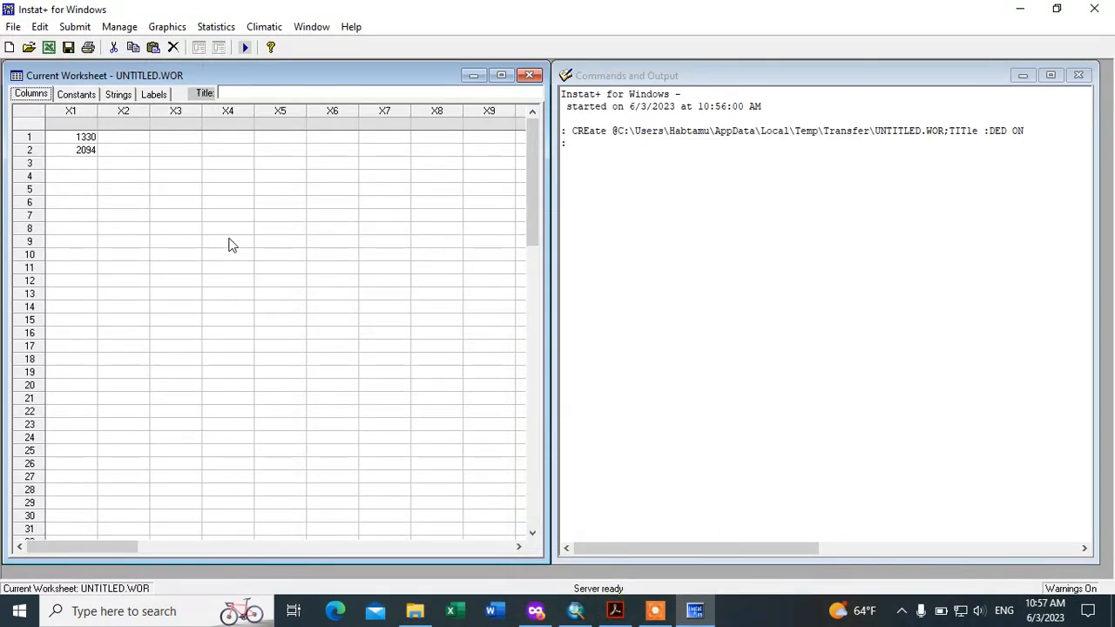
left_click(80, 165)
type("1851")
key("Return")
Look up the fourth X1 value in Tutorial.pdf and enter 1470 in row 4 of column X1 in Instat+
left_click(613, 611)
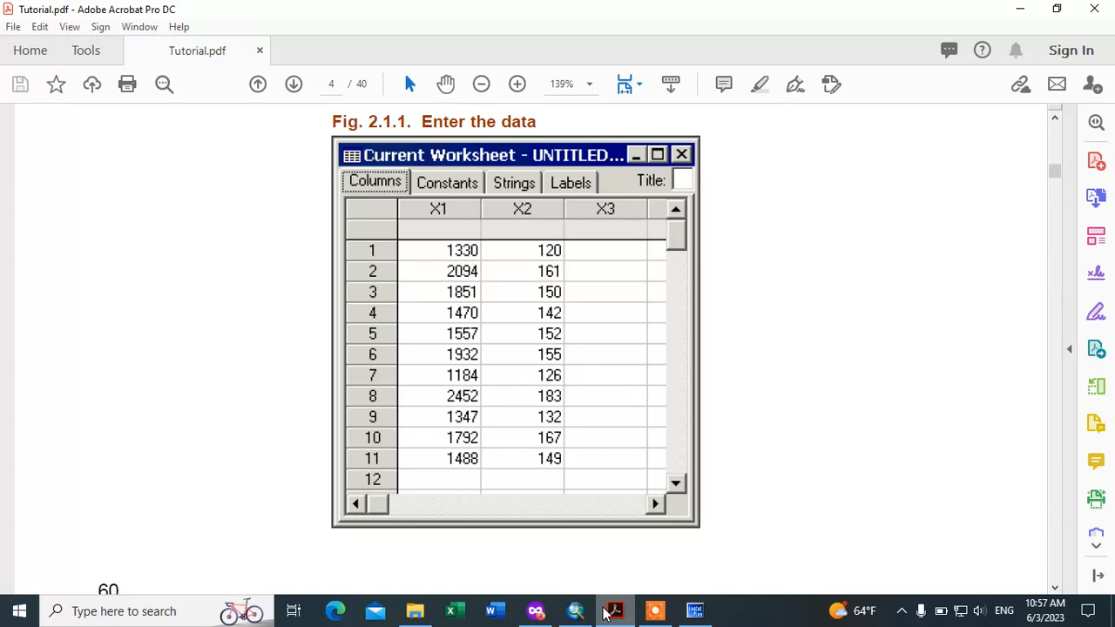
left_click(610, 612)
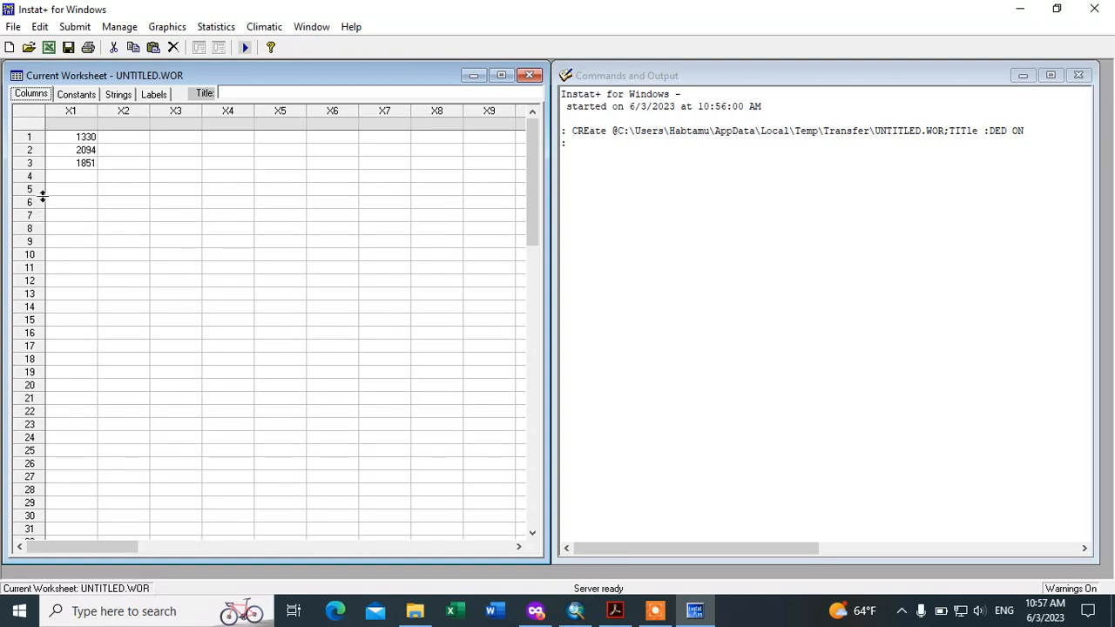
left_click(64, 176)
type("1470")
key("Return")
Look up the fifth X1 value in Tutorial.pdf and enter 1557 in row 5 of column X1 in Instat+
left_click(615, 610)
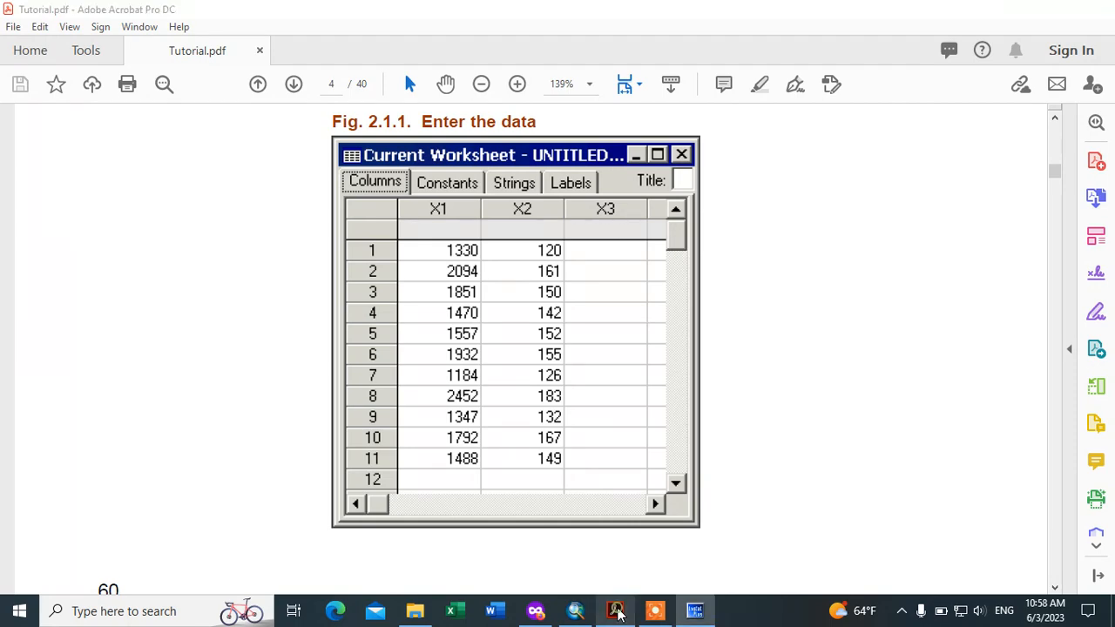
left_click(694, 611)
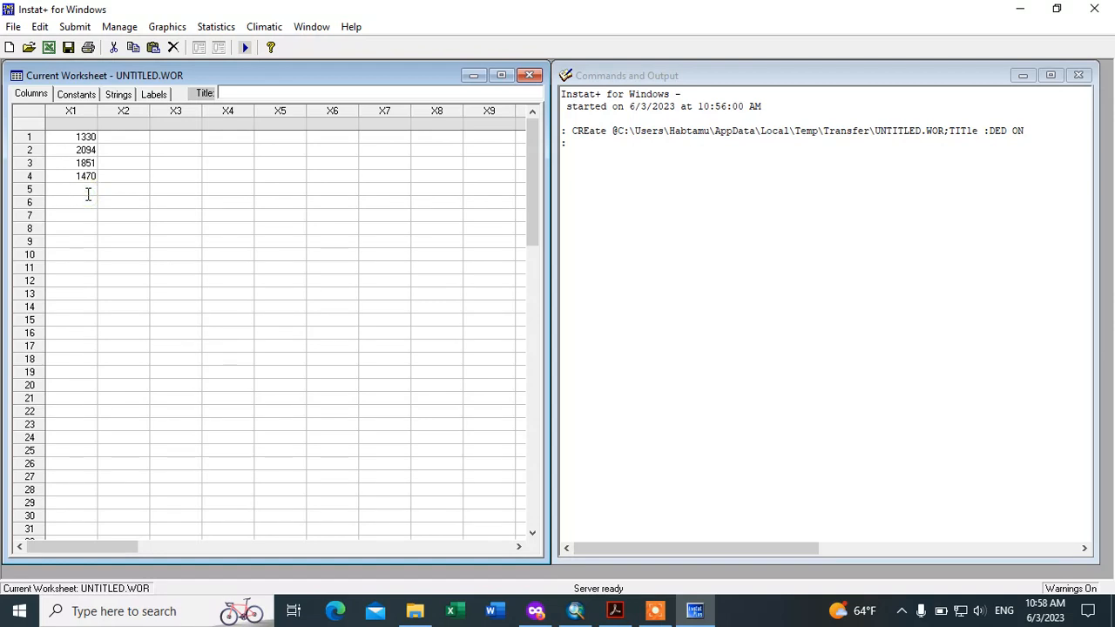
type("1557")
key("Return")
Look up the sixth X1 value in Tutorial.pdf and enter 1932 in row 6 of column X1 in Instat+
left_click(614, 613)
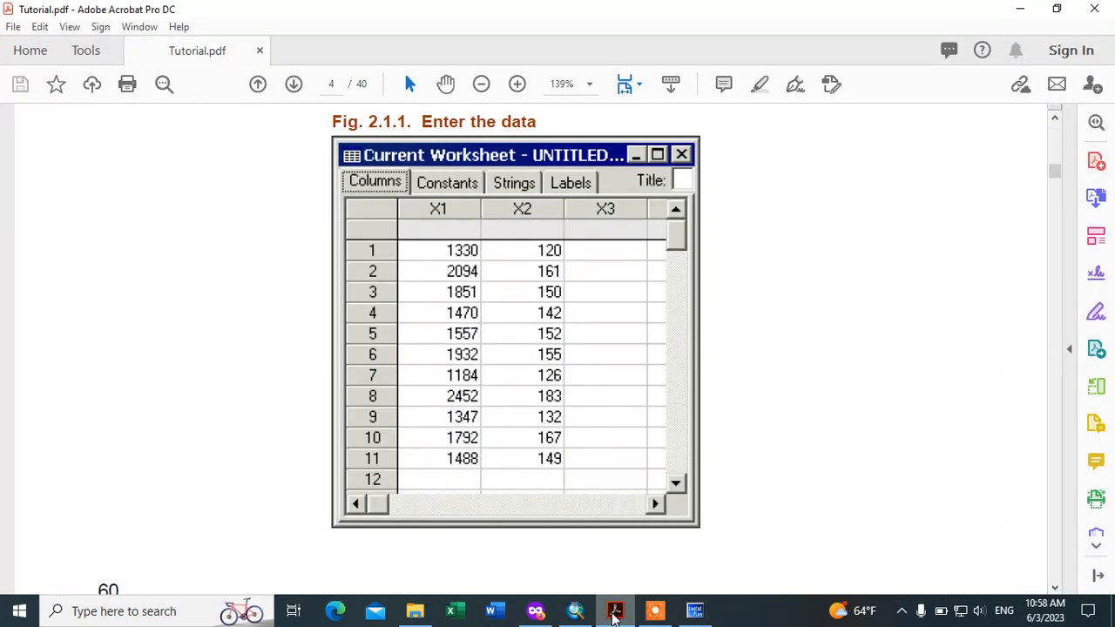
left_click(614, 614)
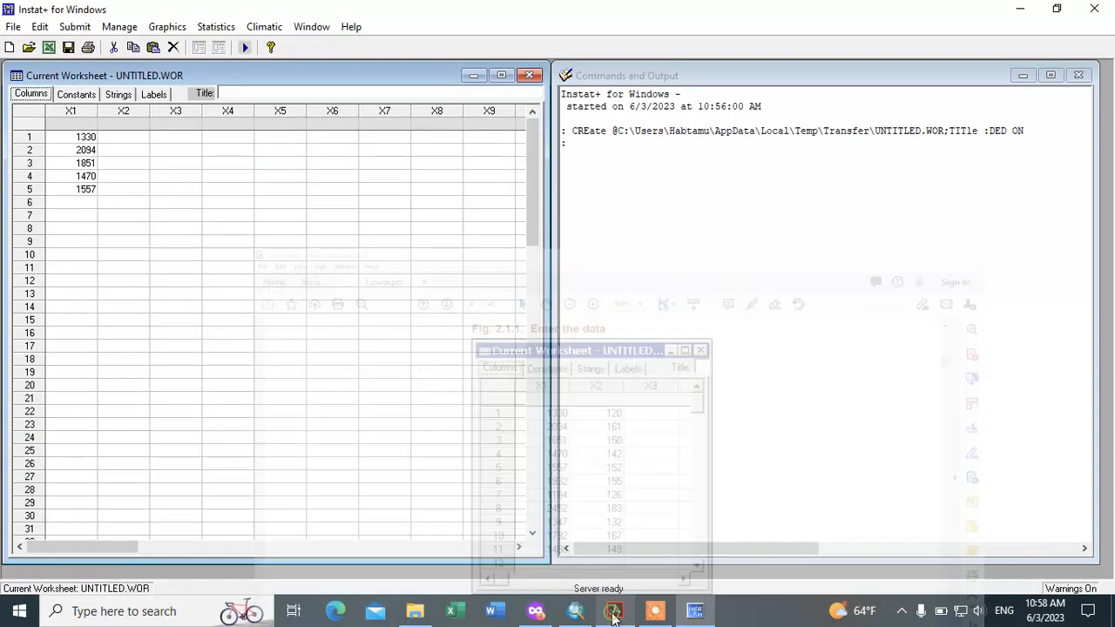
type("1")
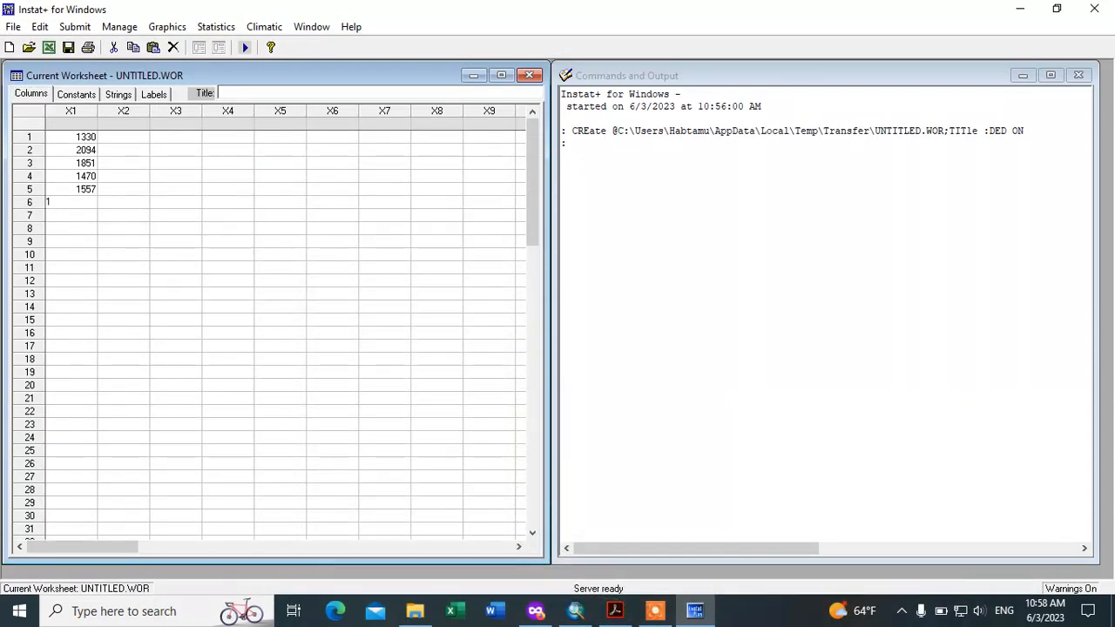
type("932")
key("Return")
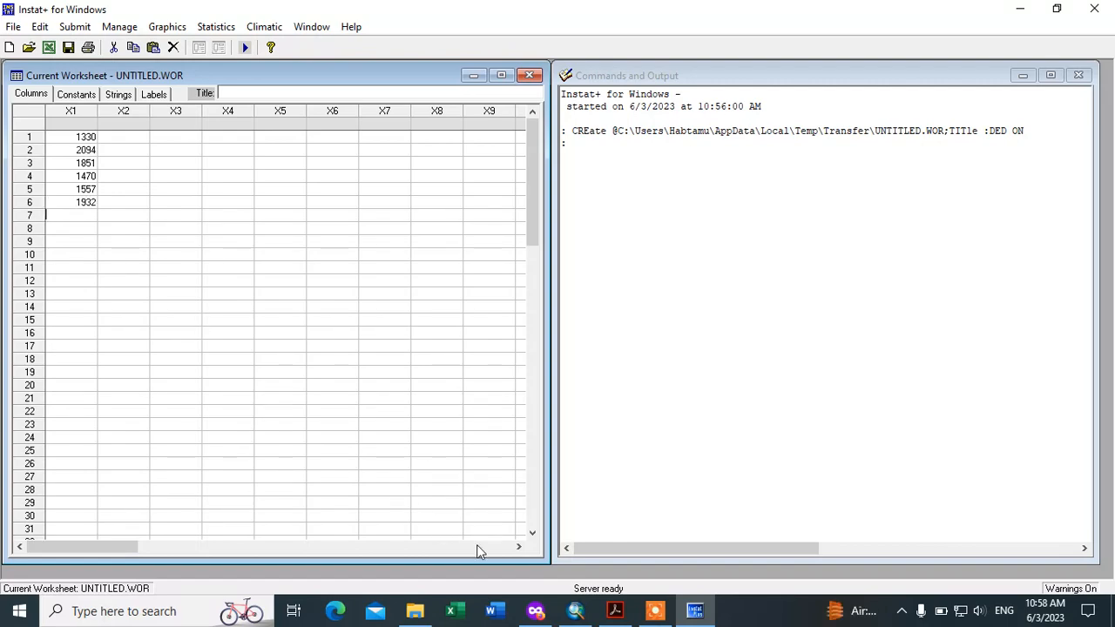
Look up the seventh X1 value in Tutorial.pdf and enter 1184 in row 7 of column X1 in Instat+
left_click(615, 612)
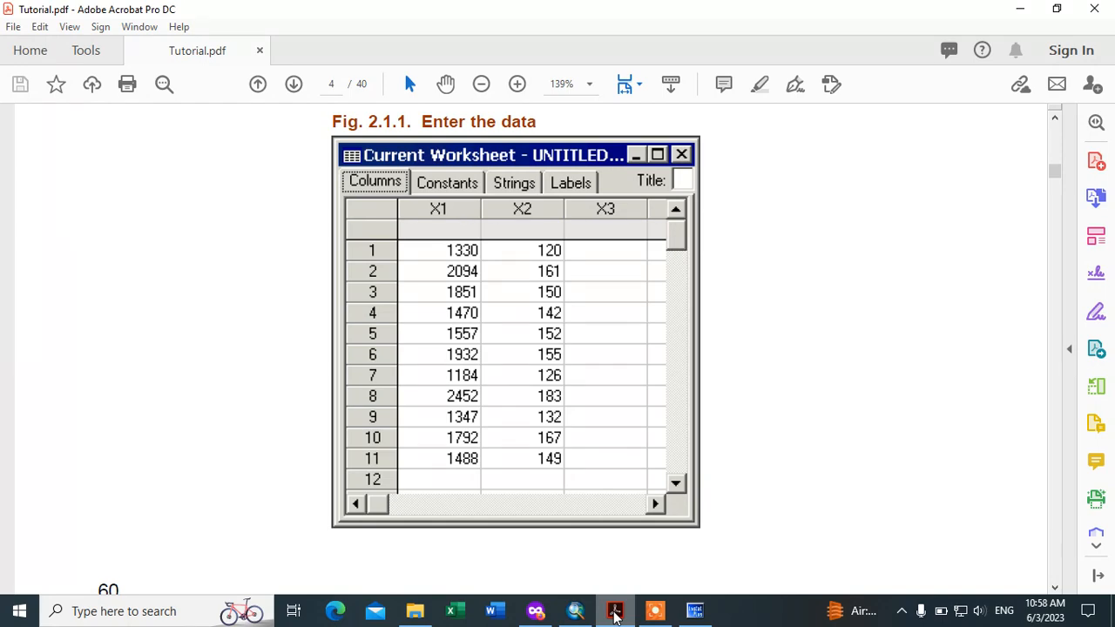
left_click(694, 611)
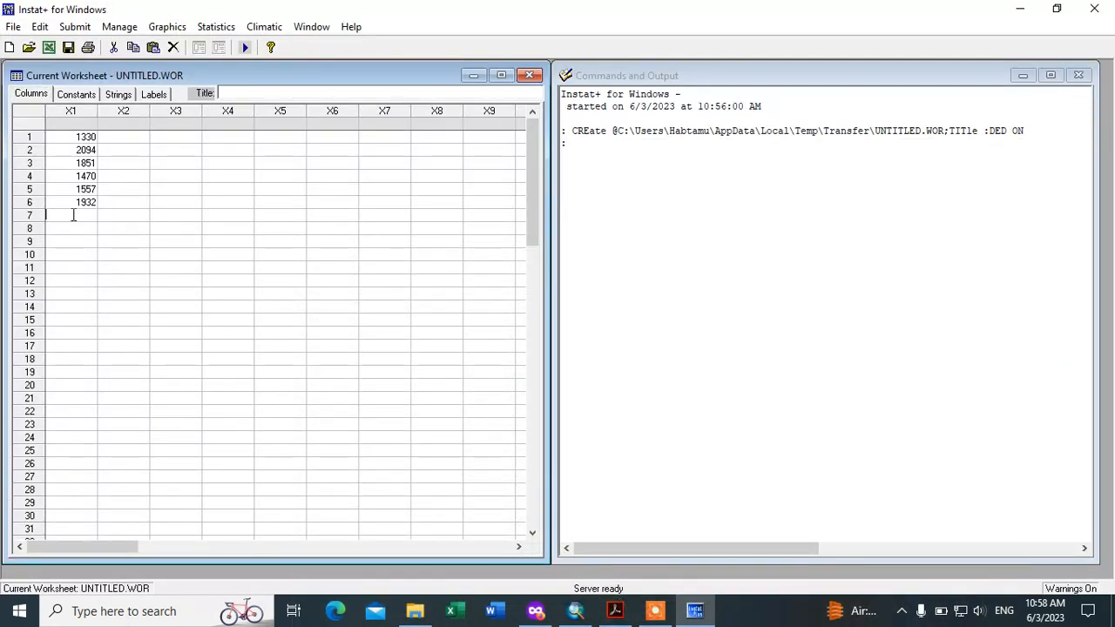
left_click(73, 215)
type("1184")
key("Return")
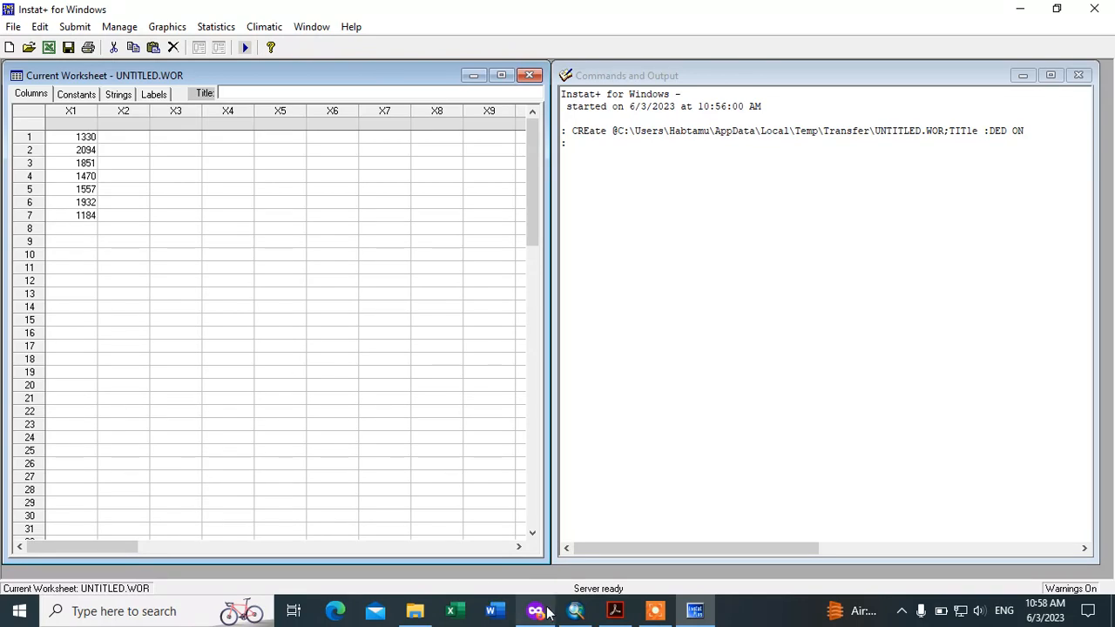
Look up the eighth X1 value in Tutorial.pdf and enter 2452 in row 8 of column X1 in Instat+
left_click(609, 612)
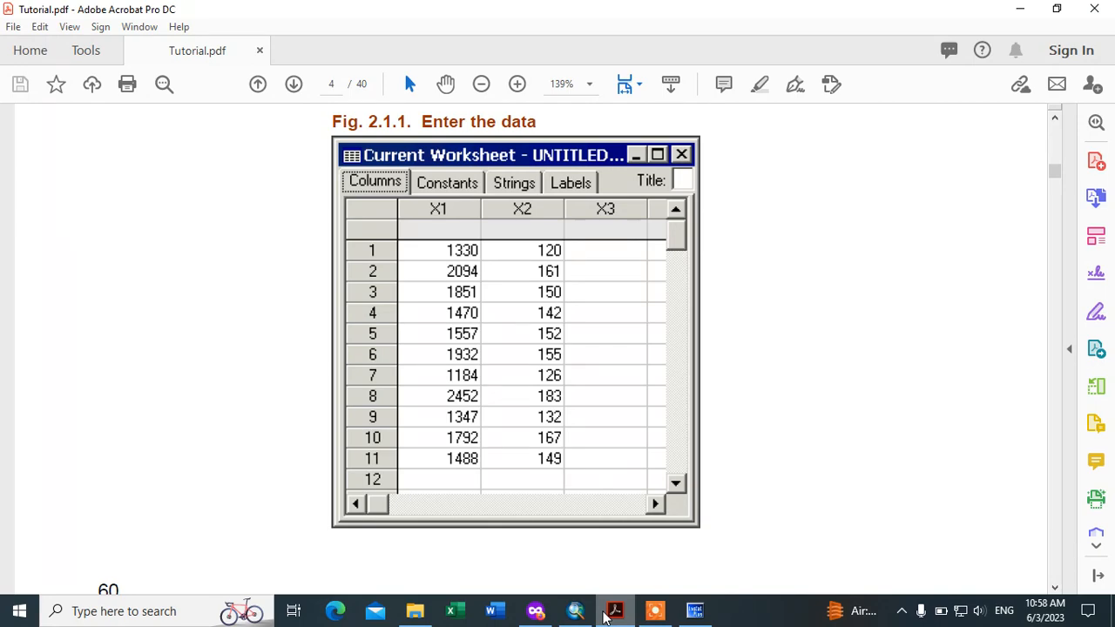
left_click(694, 611)
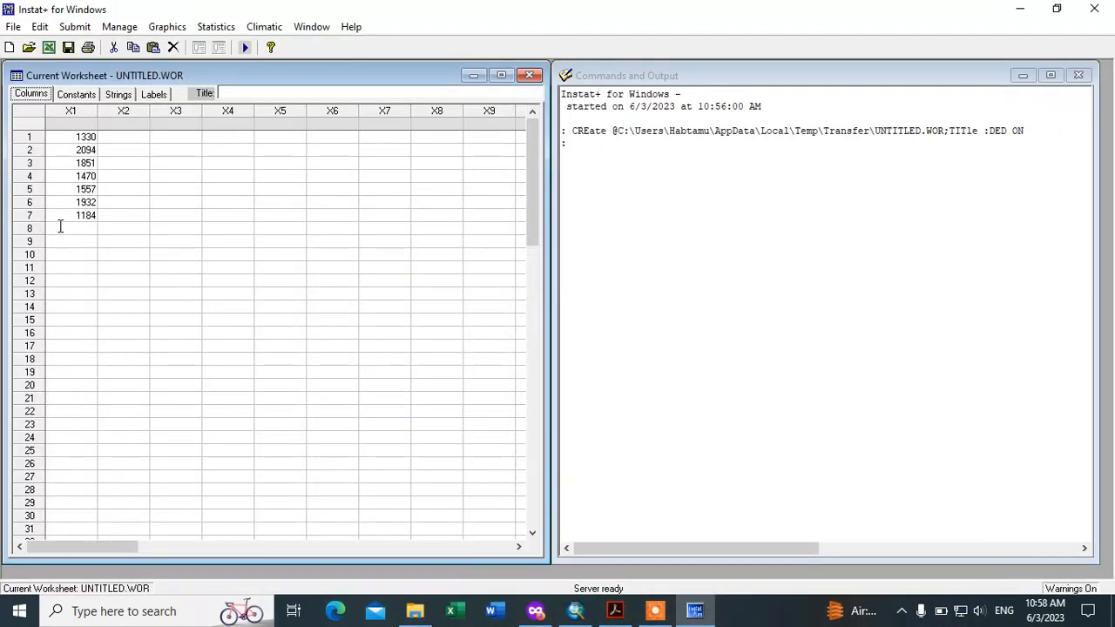
type("2452")
key("Return")
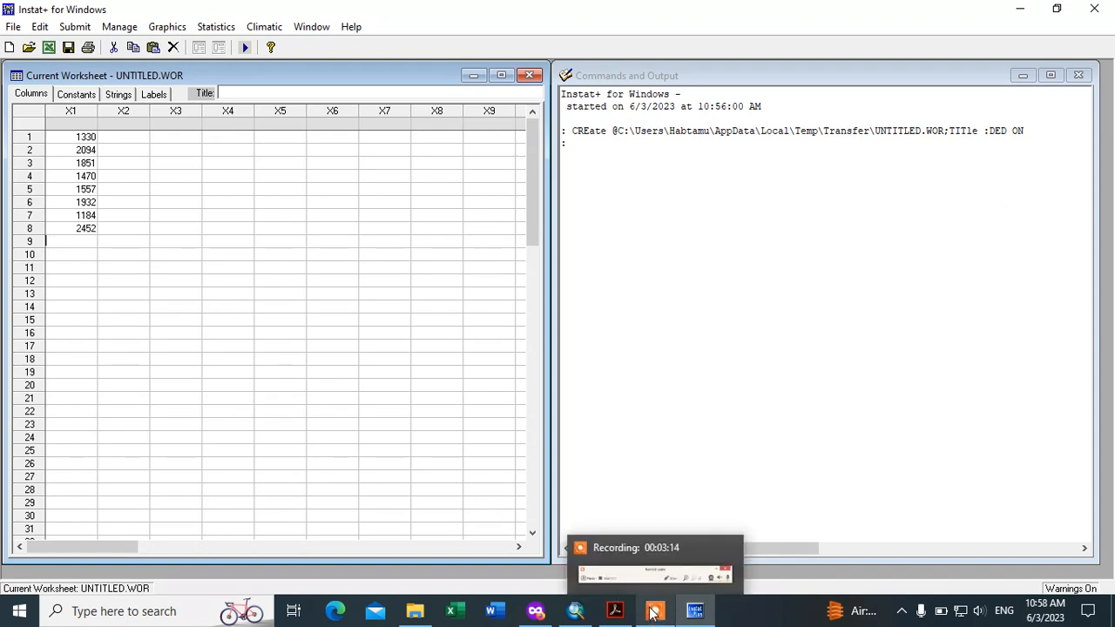
Look up the ninth X1 value in Tutorial.pdf and enter 1347 in row 9 of column X1 in Instat+
left_click(616, 613)
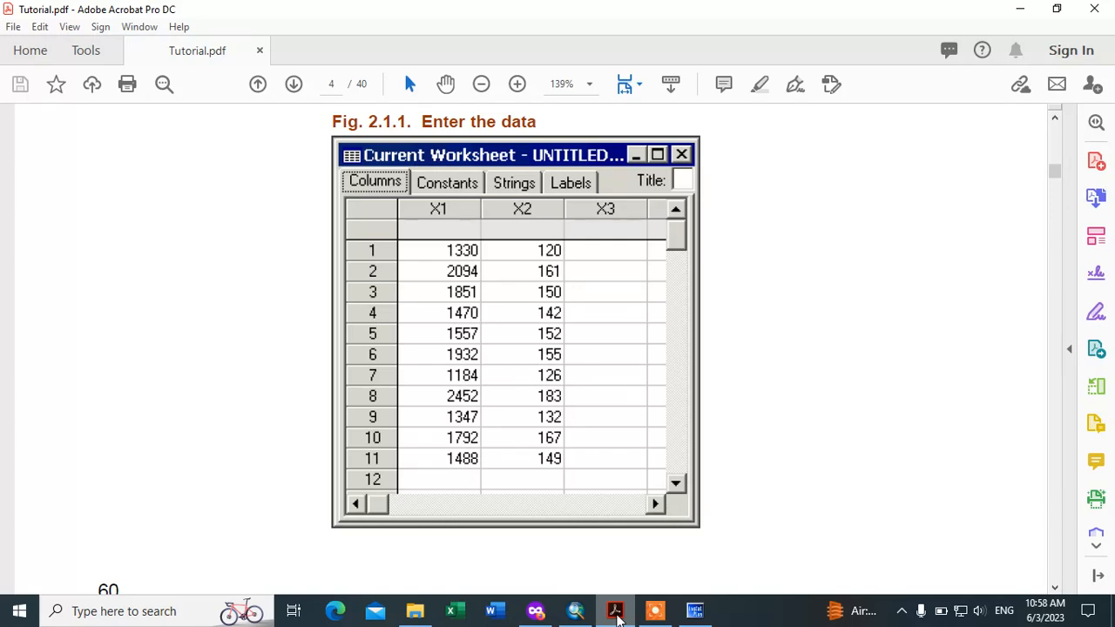
left_click(615, 613)
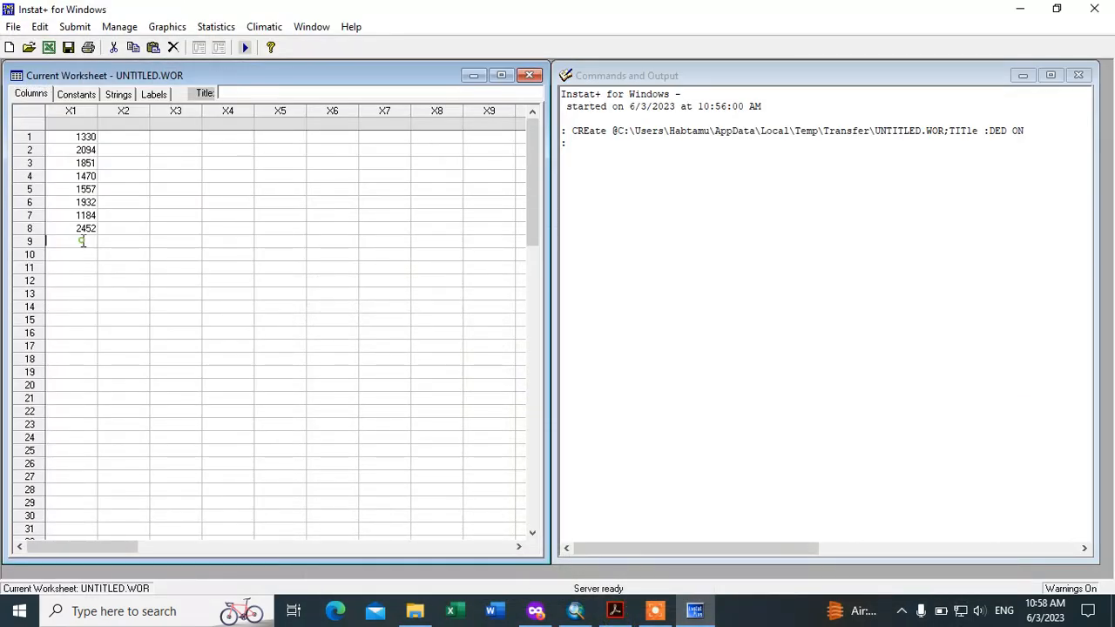
type("1347")
key("Return")
Look up the tenth X1 value in Tutorial.pdf and enter 1792 in row 10 of column X1 in Instat+
left_click(614, 612)
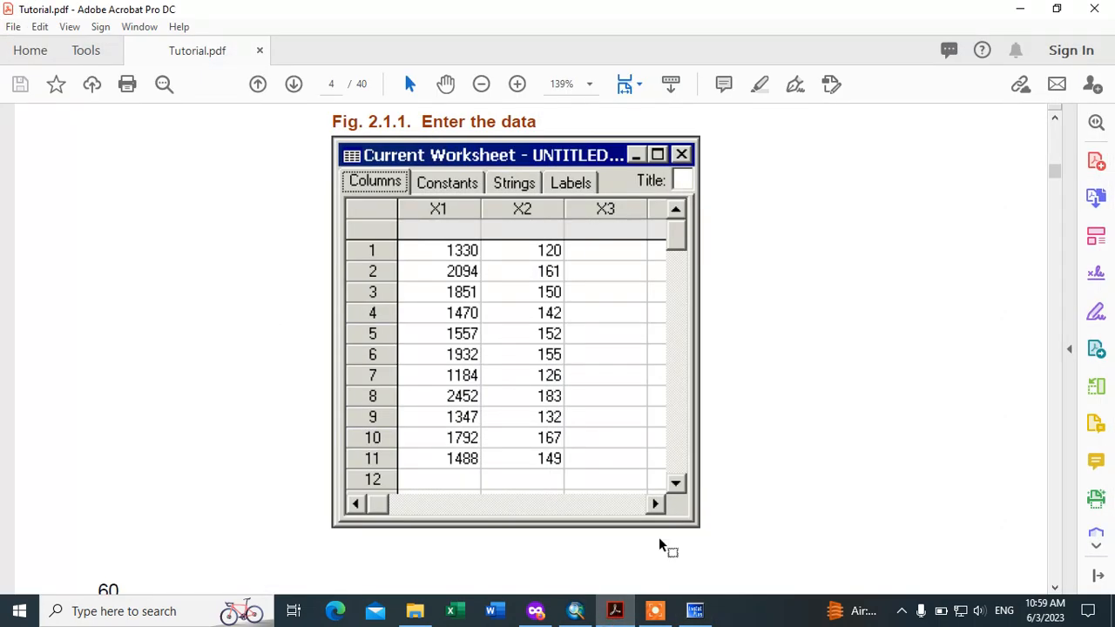
left_click(610, 616)
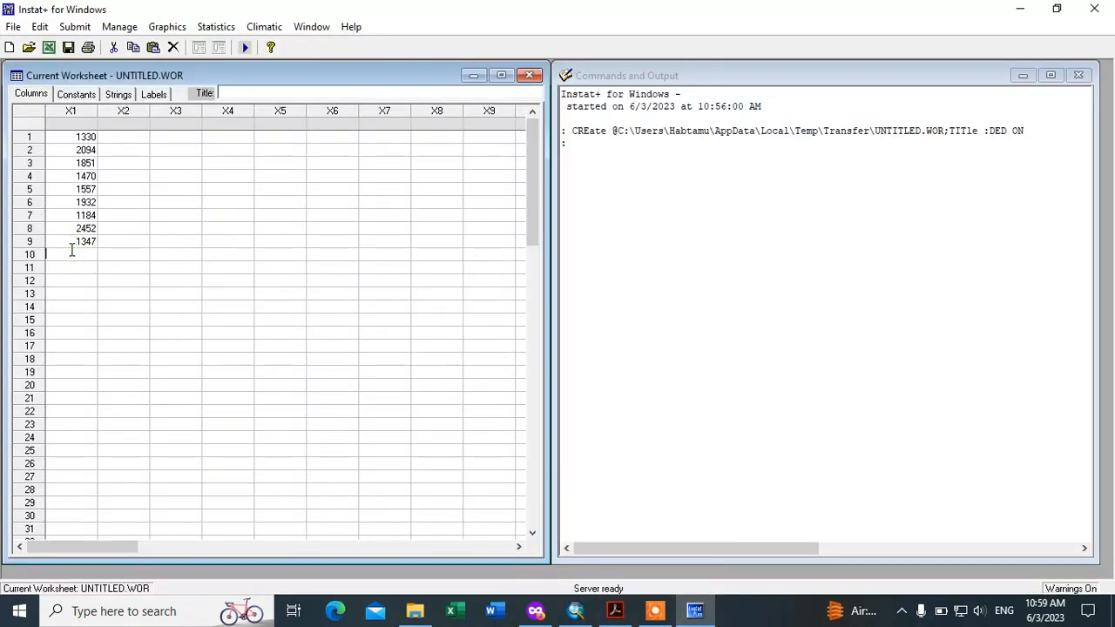
type("1792")
key("Return")
Look up the eleventh X1 value in Tutorial.pdf and enter 1488 in row 11 of column X1 in Instat+
left_click(614, 612)
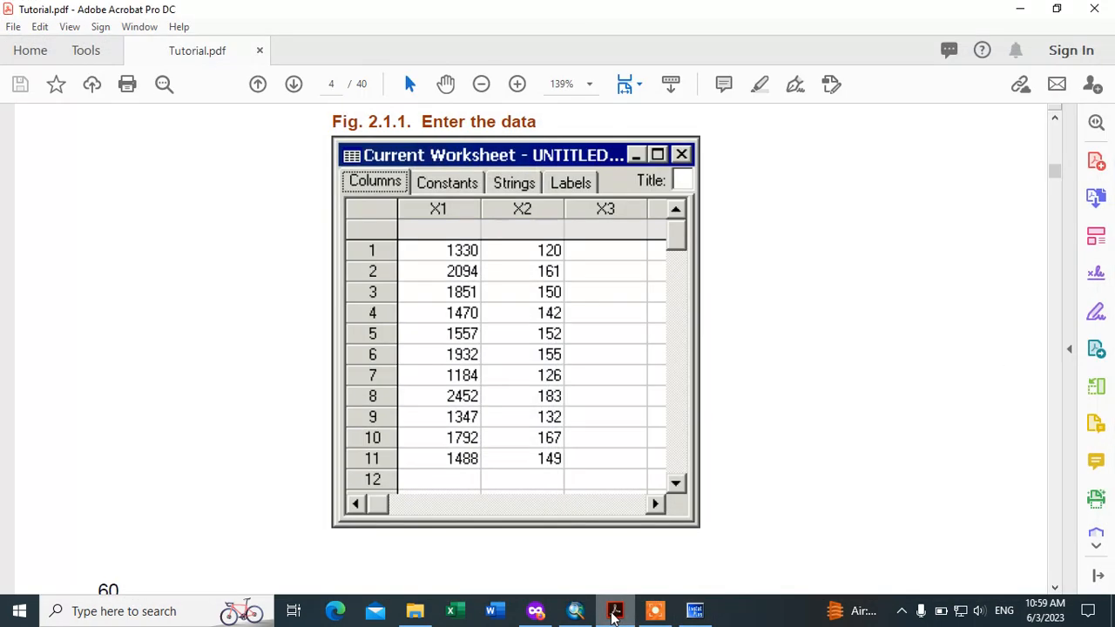
left_click(615, 612)
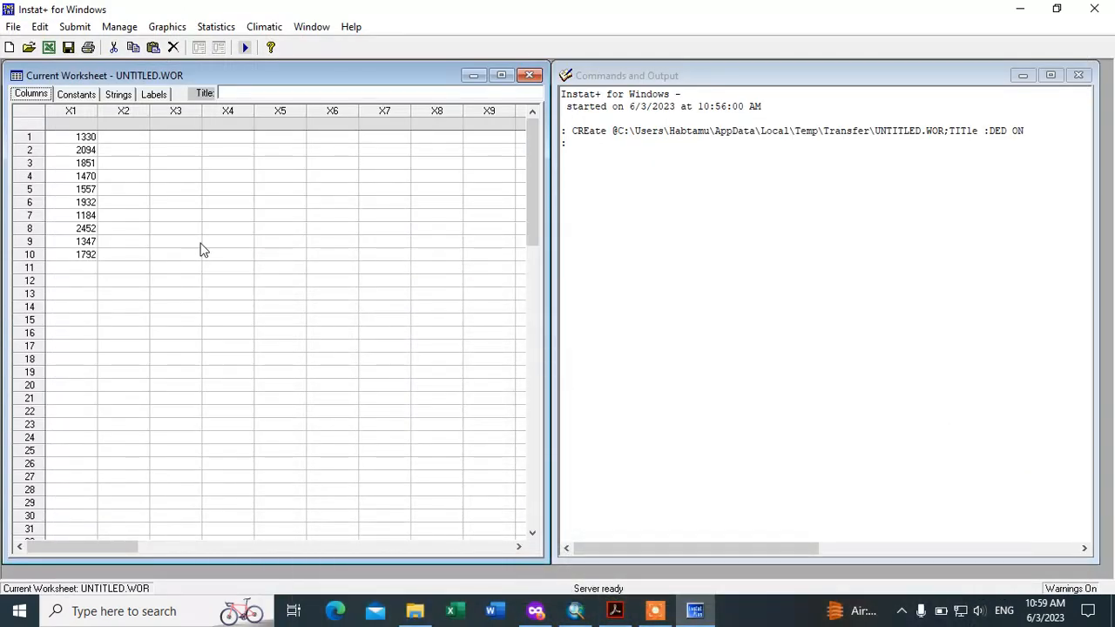
left_click(87, 271)
type("1488")
key("Return")
Look up the first X2 value in Tutorial.pdf and enter 120 in row 1 of column X2 in Instat+
left_click(614, 610)
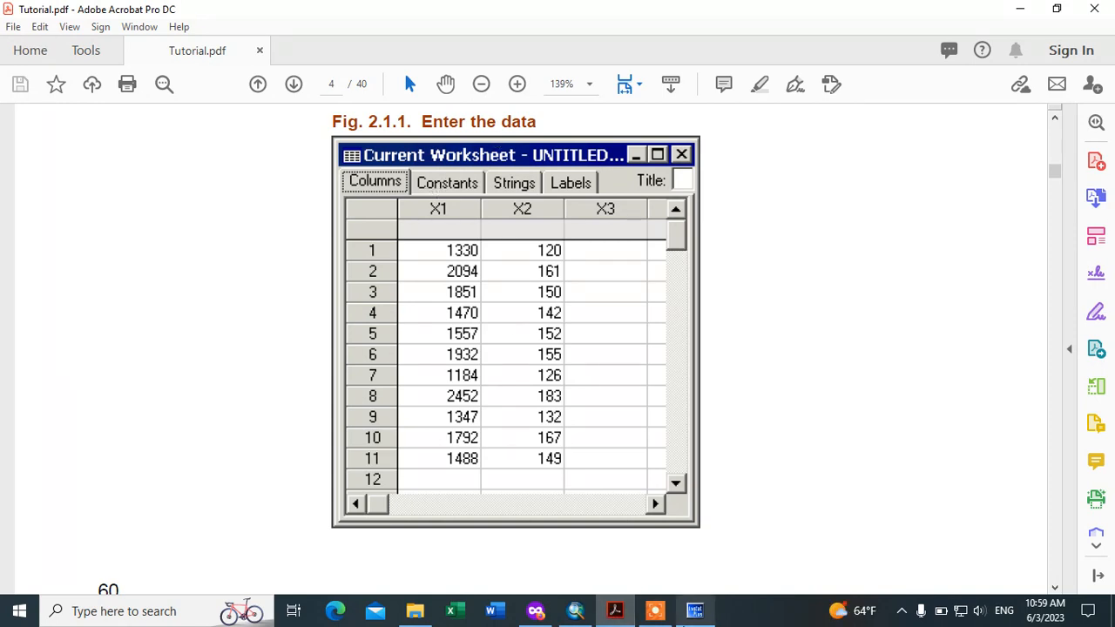
left_click(694, 610)
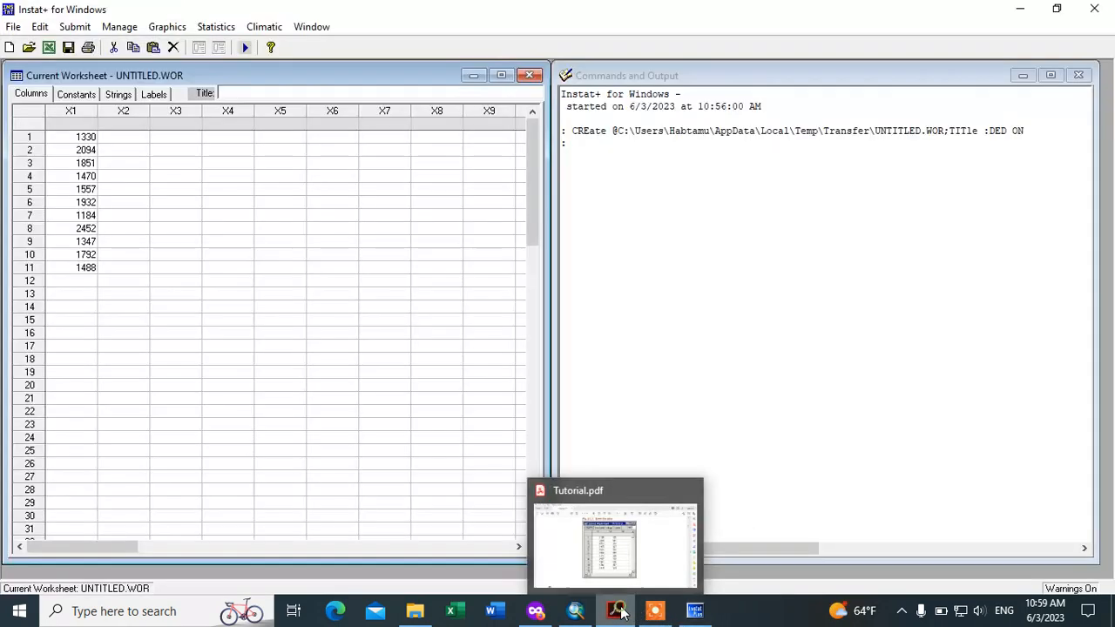
left_click(113, 139)
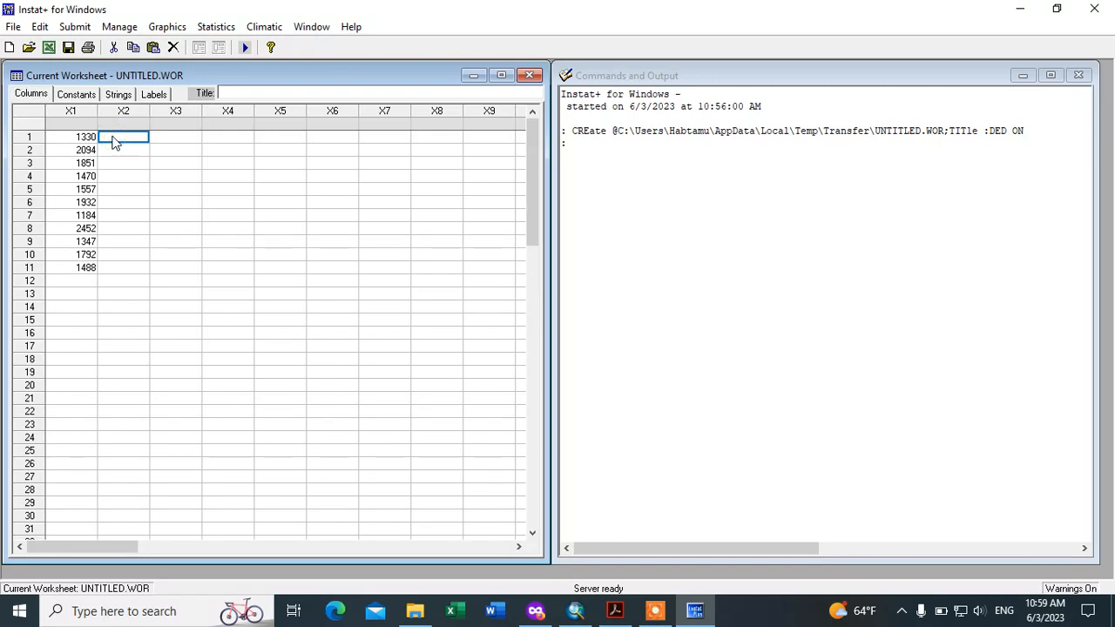
left_click(615, 612)
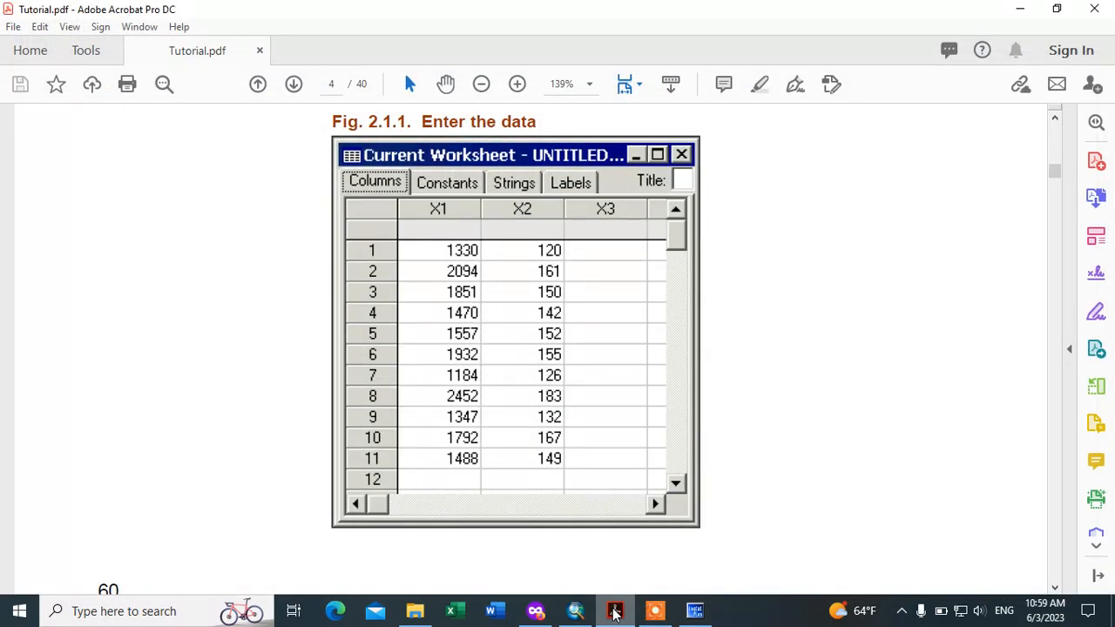
left_click(615, 613)
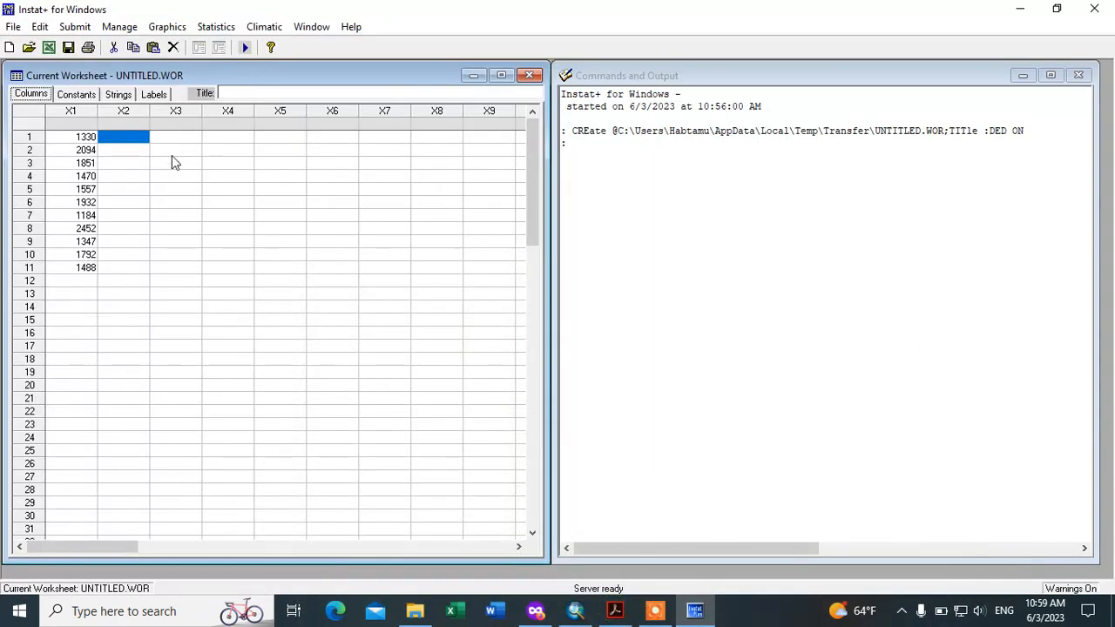
left_click(128, 142)
type("120")
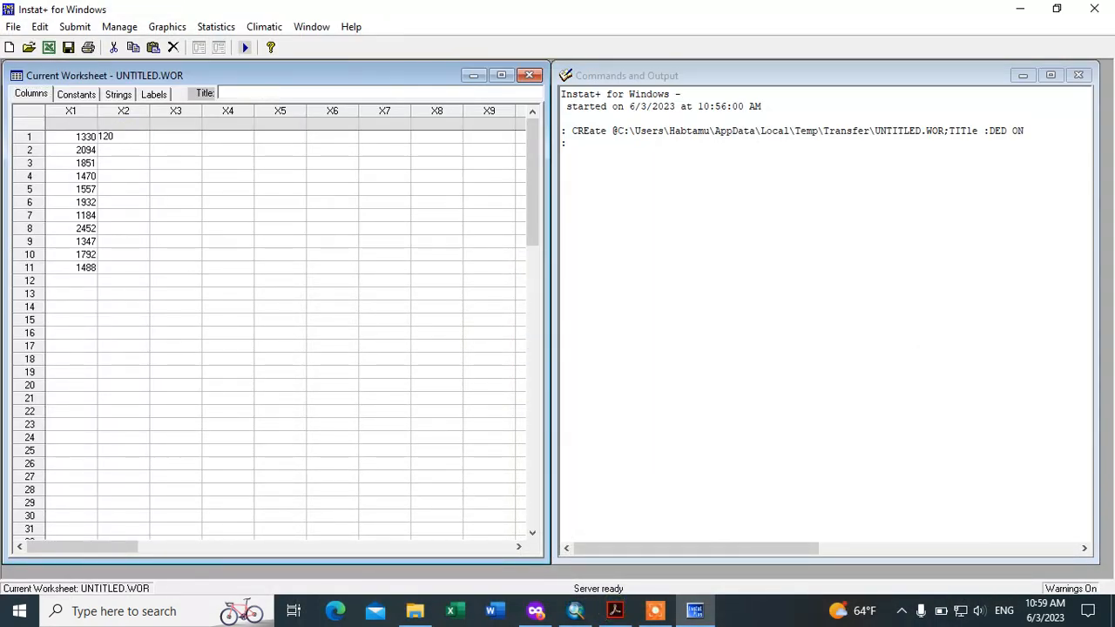
key("Return")
Look up the next two X2 values in Tutorial.pdf and enter 161 and 150 in rows 2 and 3 of column X2 in Instat+
left_click(616, 611)
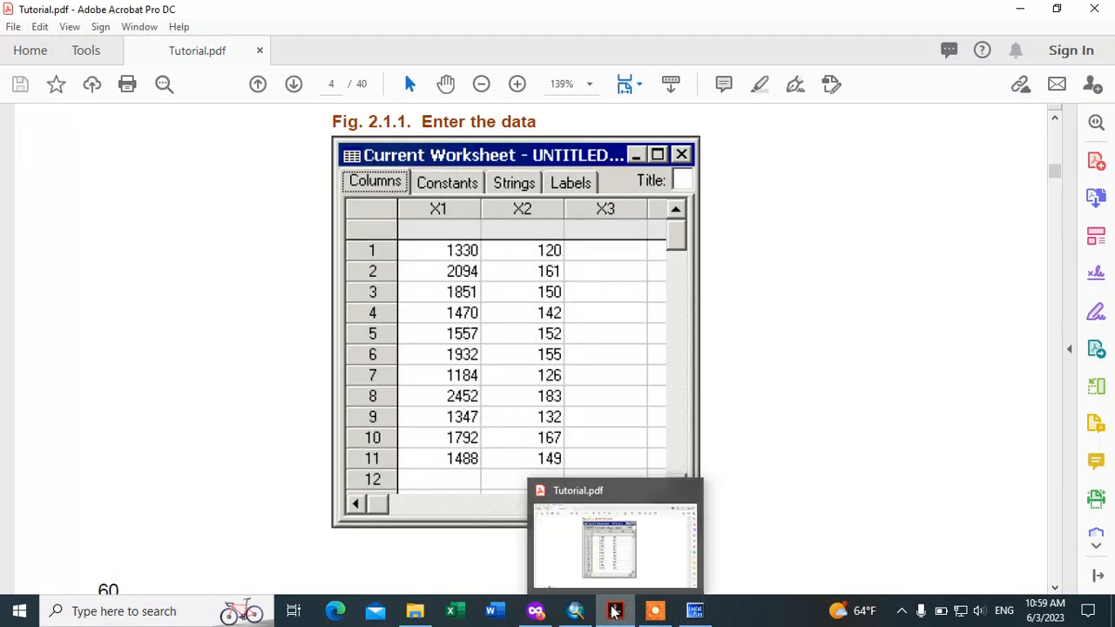
left_click(614, 613)
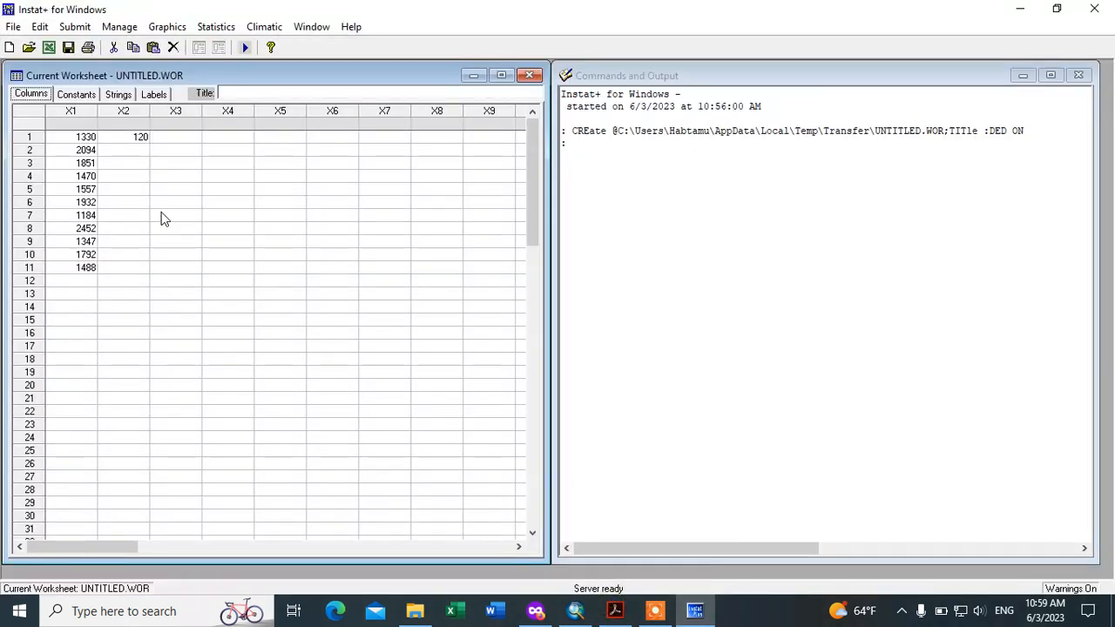
left_click(136, 149)
type("161")
key("Return")
type("150")
key("Return")
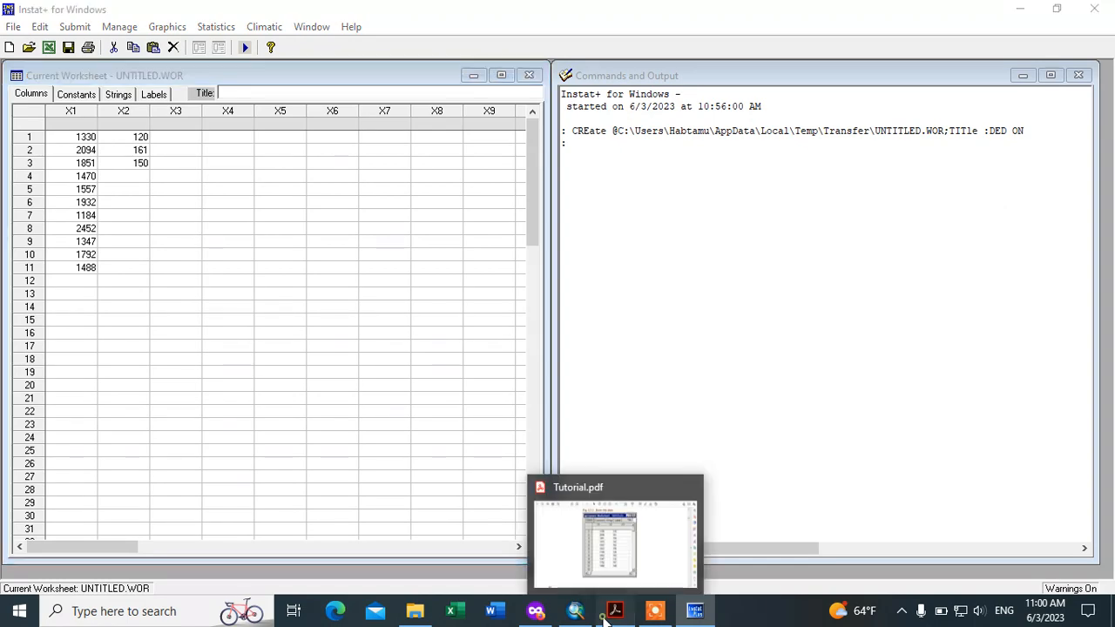
Consult Tutorial.pdf for the fourth and fifth X2 values and enter 142 and 152 in rows 4 and 5 of column X2 in Instat+
left_click(614, 610)
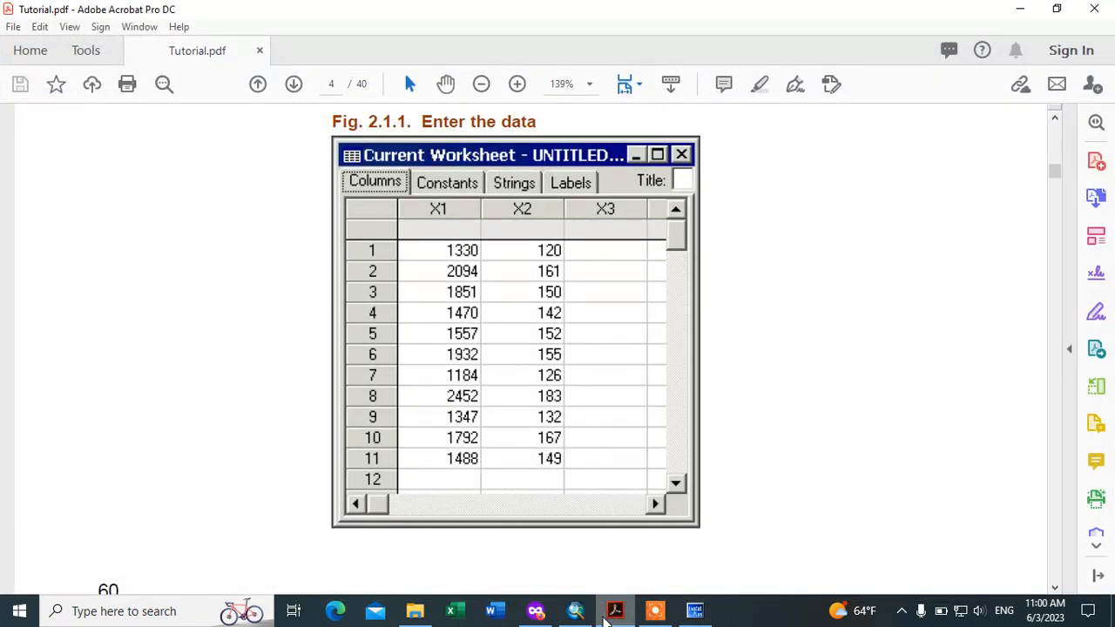
left_click(614, 610)
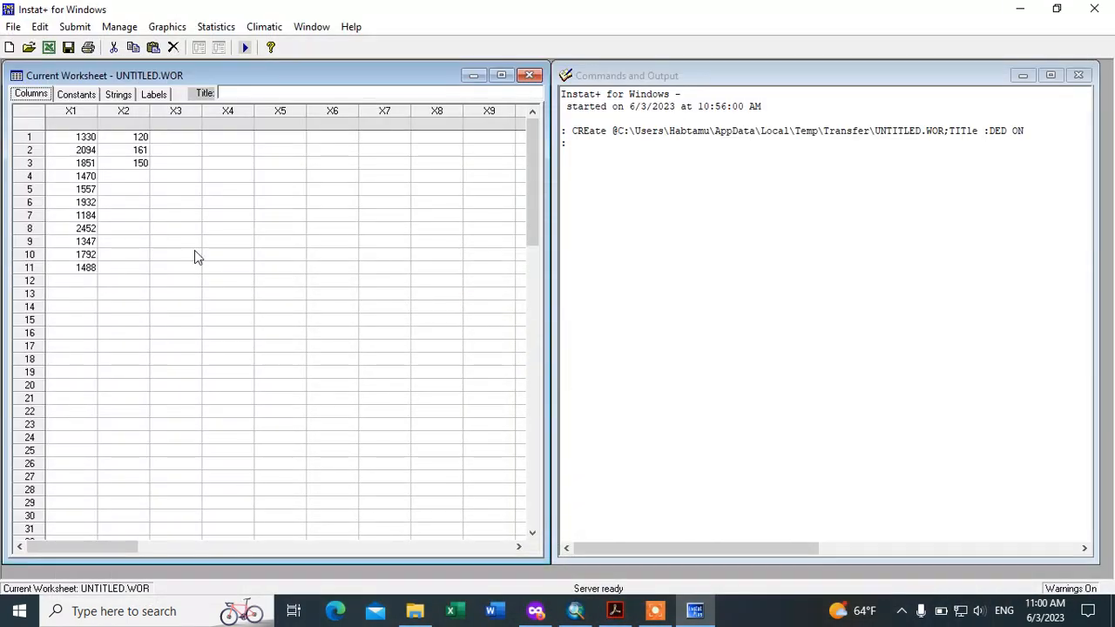
left_click(111, 176)
type("142")
key("Return")
type("152")
key("Return")
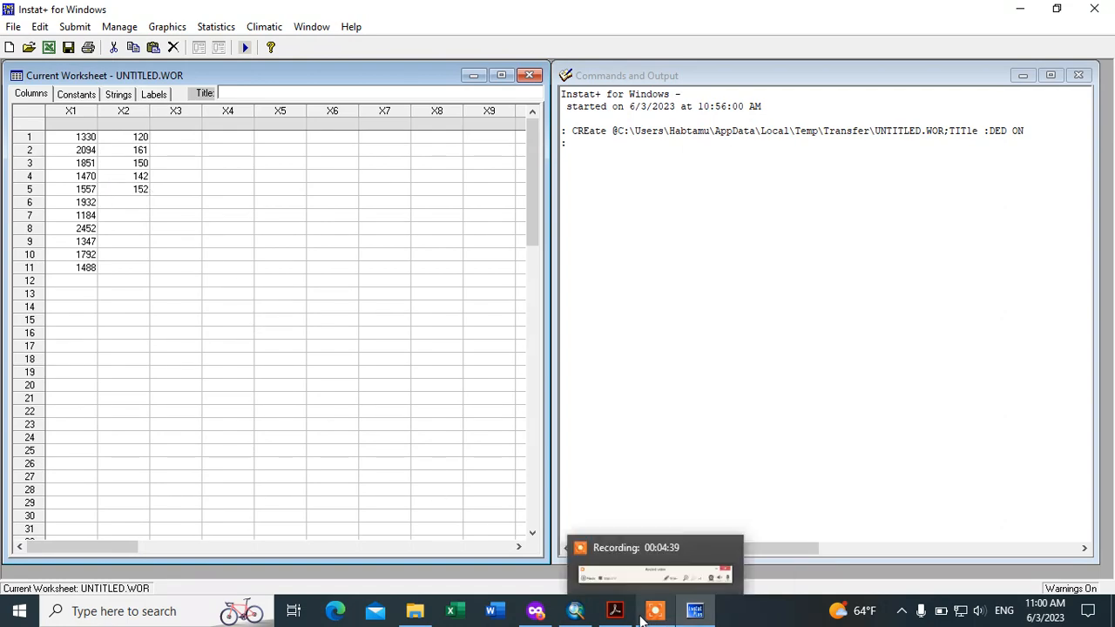
Consult Tutorial.pdf for the sixth and seventh X2 values and enter 155 and 126 in rows 6 and 7 of column X2 in Instat+
left_click(616, 614)
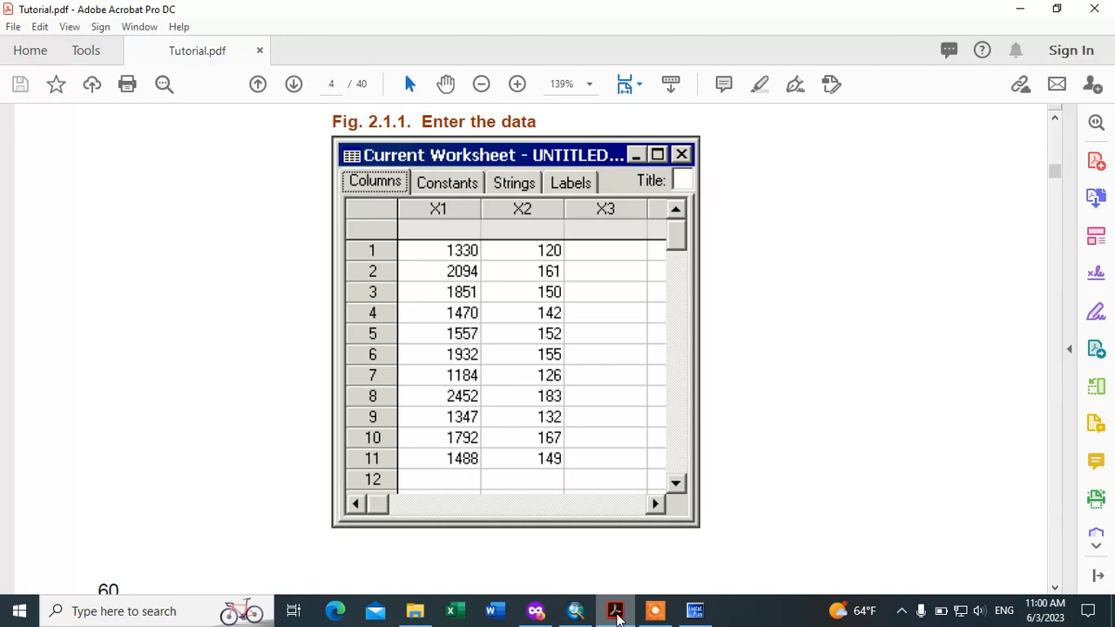
left_click(616, 614)
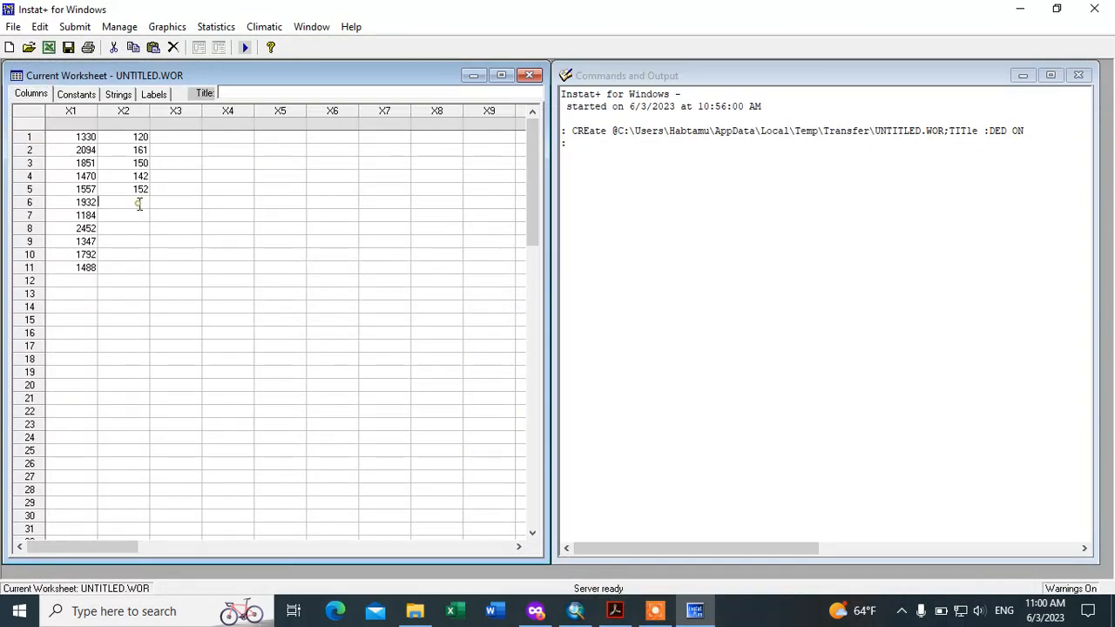
left_click(139, 203)
type("155")
key("Return")
type("130")
key("Return")
Consult Tutorial.pdf for the eighth and ninth X2 values and enter 183 and 132 in rows 8 and 9 of column X2 in Instat+
left_click(614, 612)
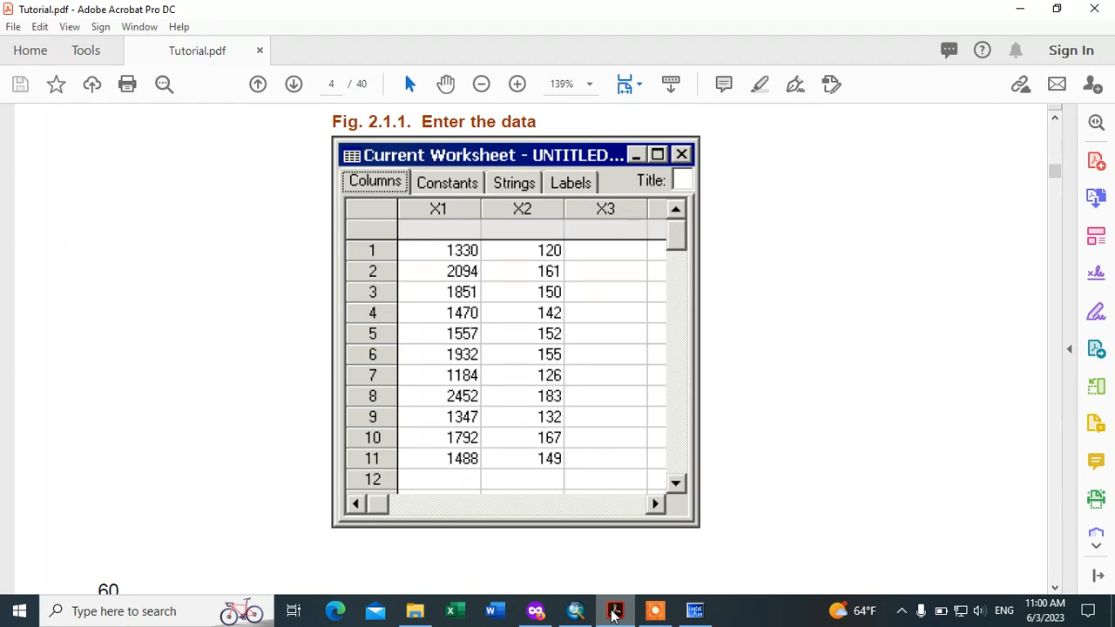
left_click(614, 612)
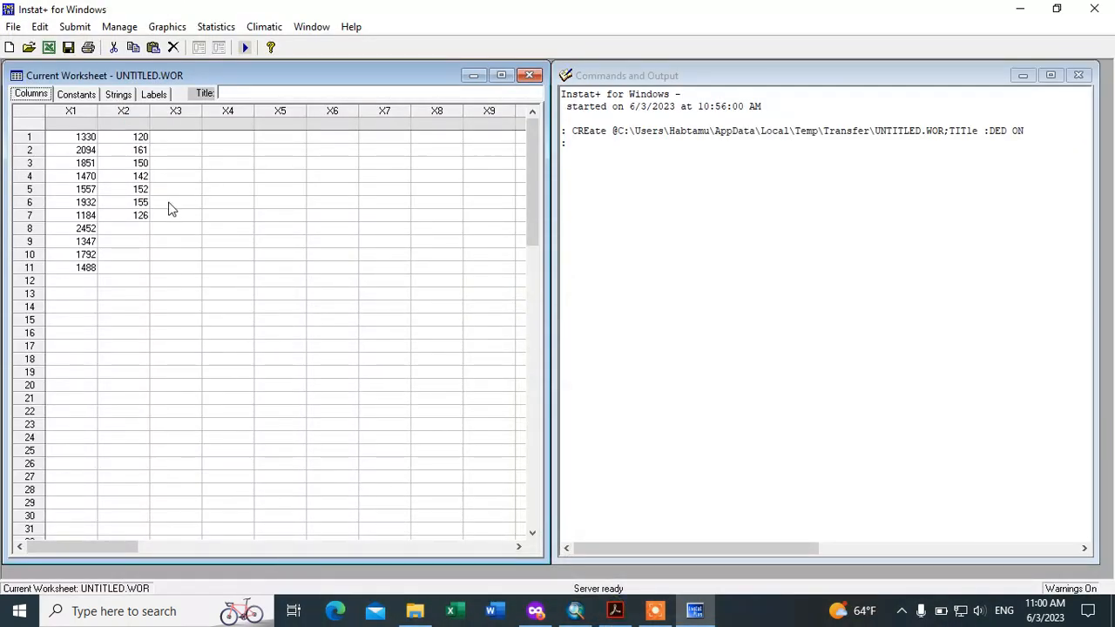
type("1")
type("33")
key("Return")
type("132")
key("Return")
Look up the last two X2 values in Tutorial.pdf and enter 167 and 149 in rows 10 and 11 of column X2 in Instat+
left_click(614, 610)
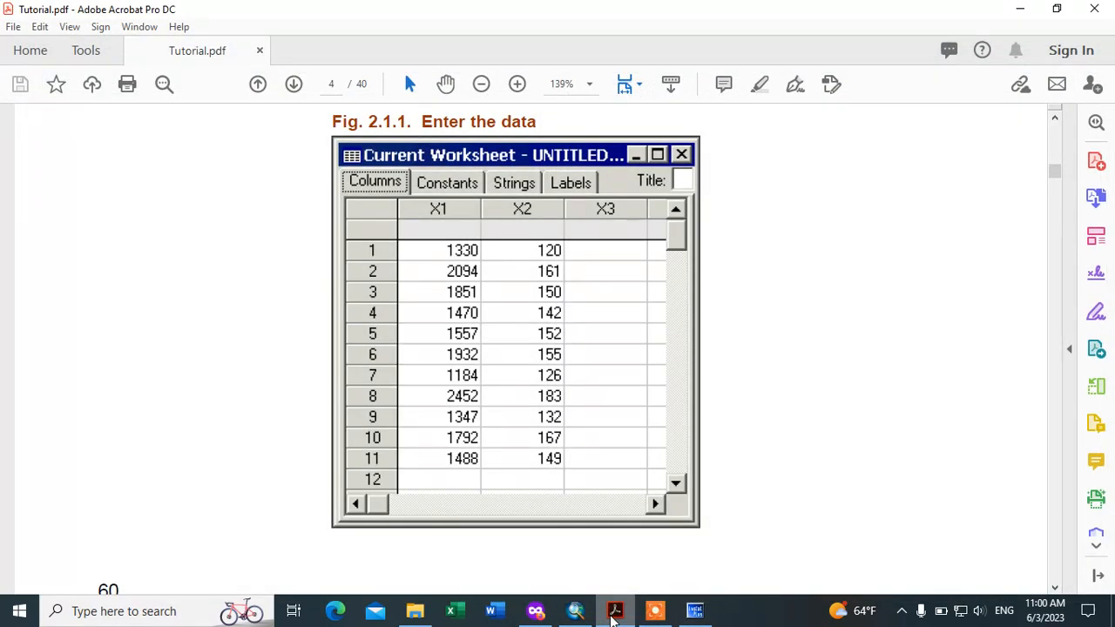
left_click(612, 615)
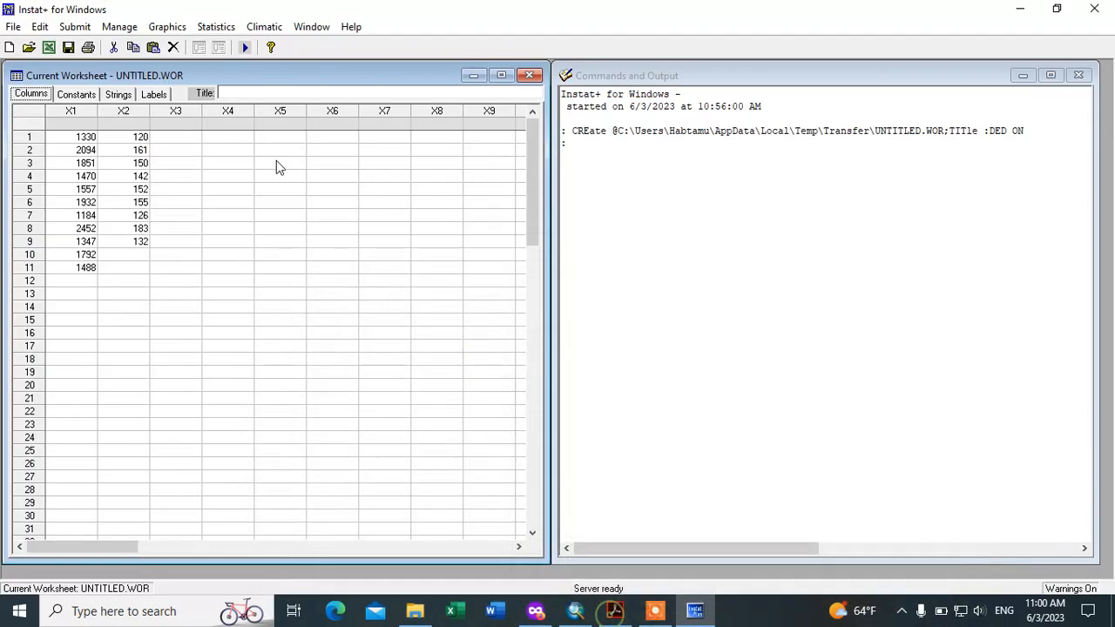
left_click(132, 258)
type("167")
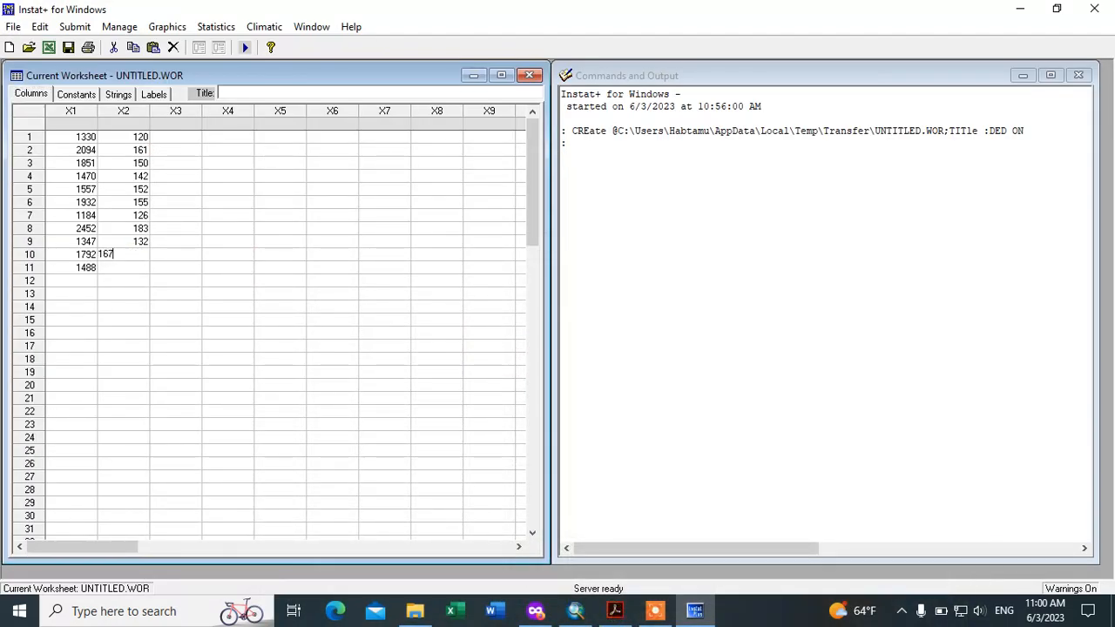
left_click(135, 266)
type("149")
key("Return")
Compare the entered X1 and X2 columns in Instat+ with Fig. 2.1.1 in Tutorial.pdf
left_click(620, 613)
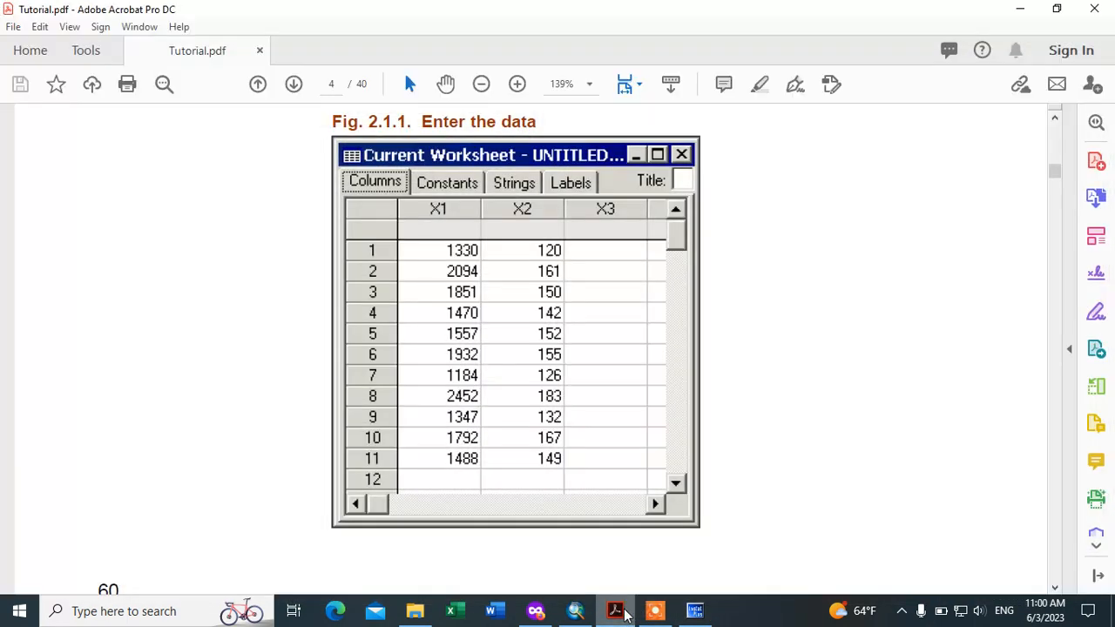
left_click(624, 610)
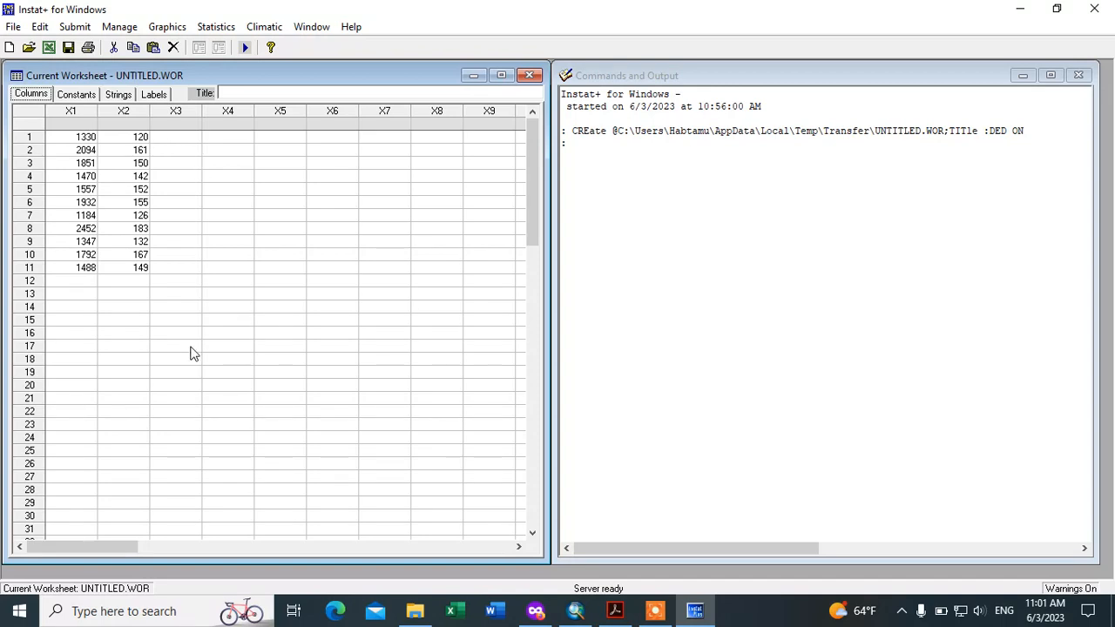
left_click(80, 137)
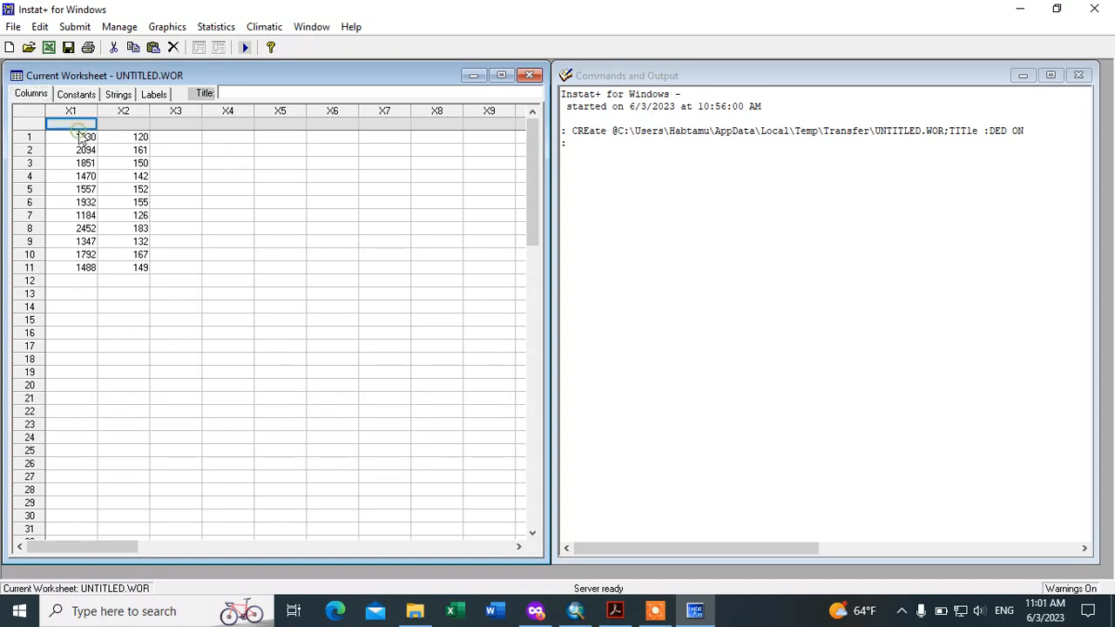
left_click(131, 138)
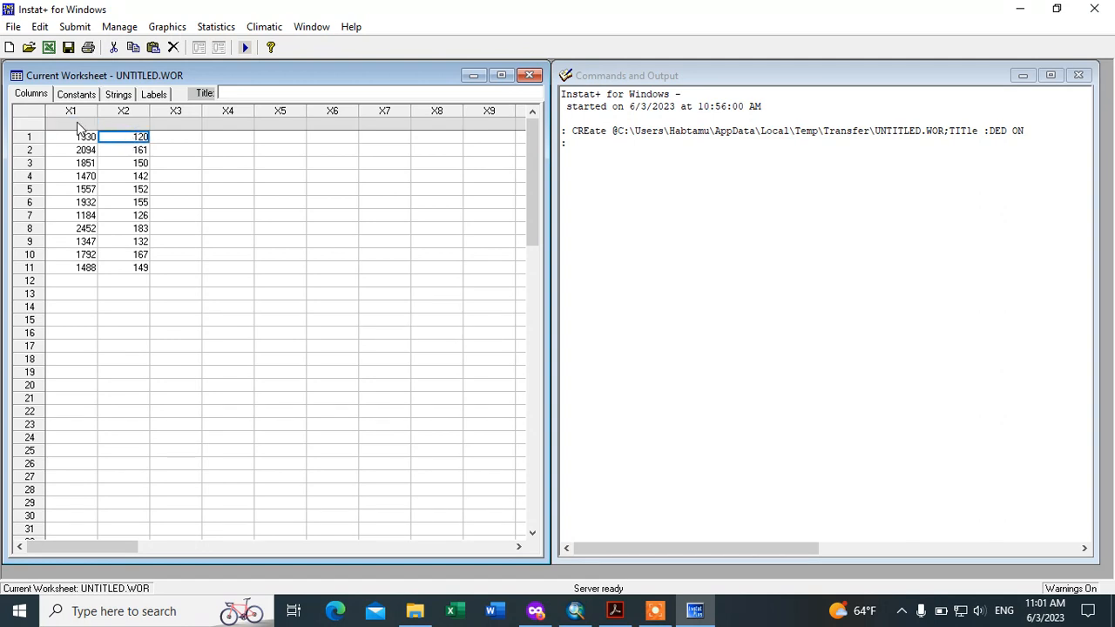
left_click(83, 138)
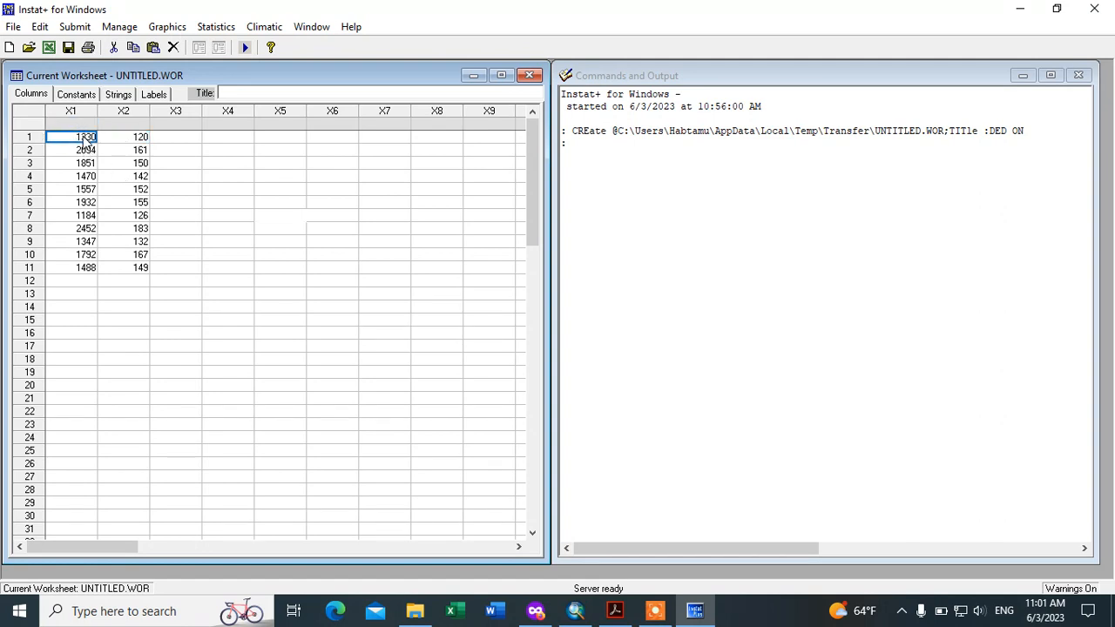
Try to name column X1 "Annual Rainfall" in the name row above its data
left_click(79, 125)
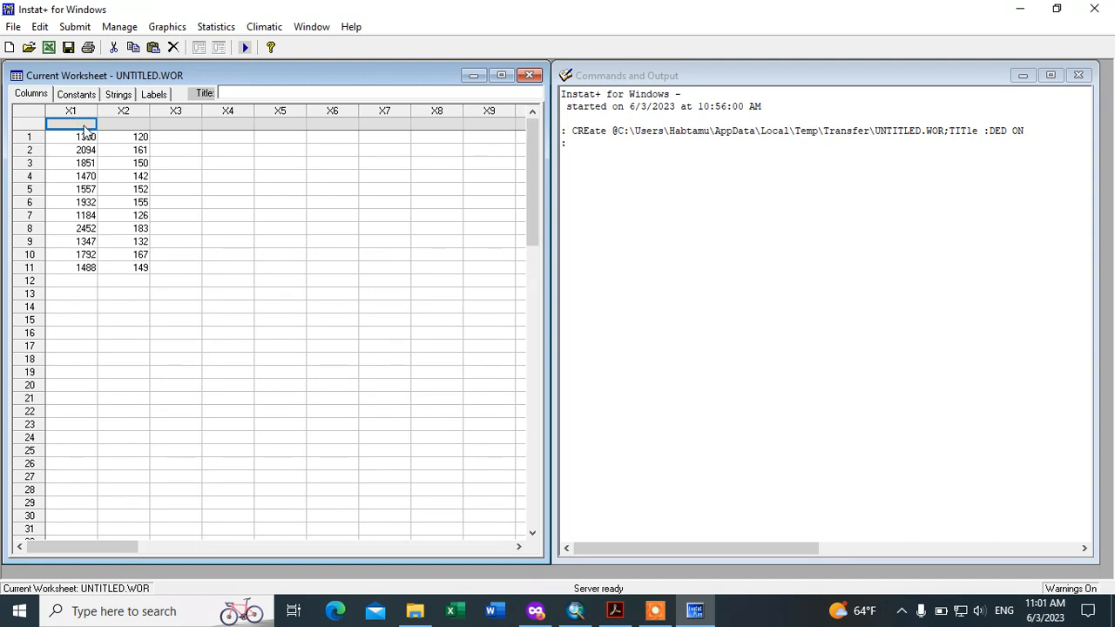
type("Y")
key("BackSpace")
type("Annual Rain")
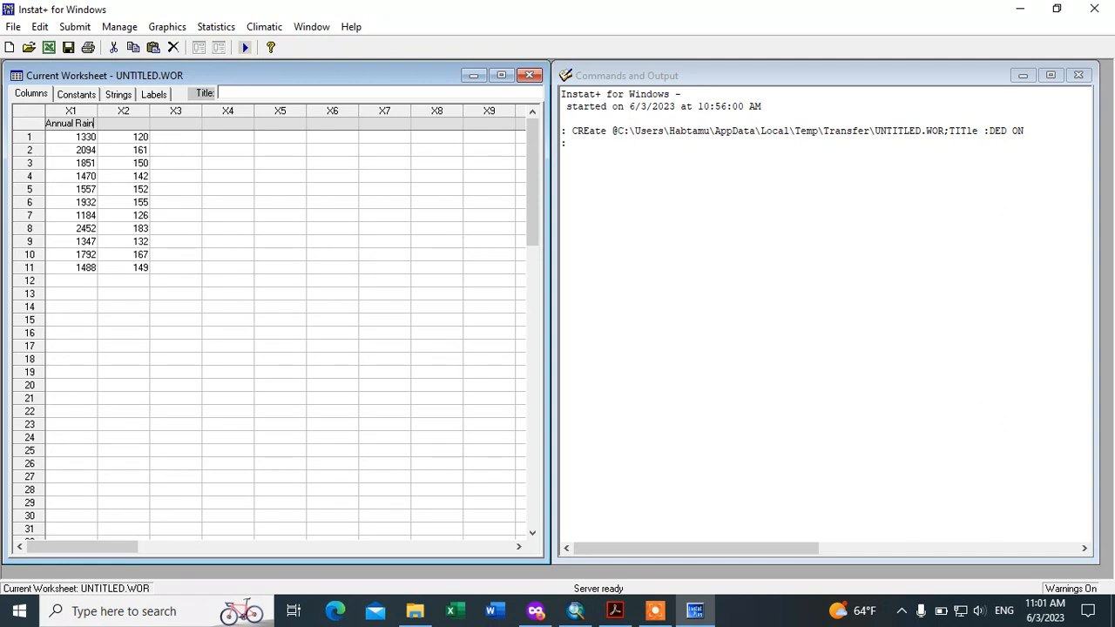
type("fall")
left_click(140, 139)
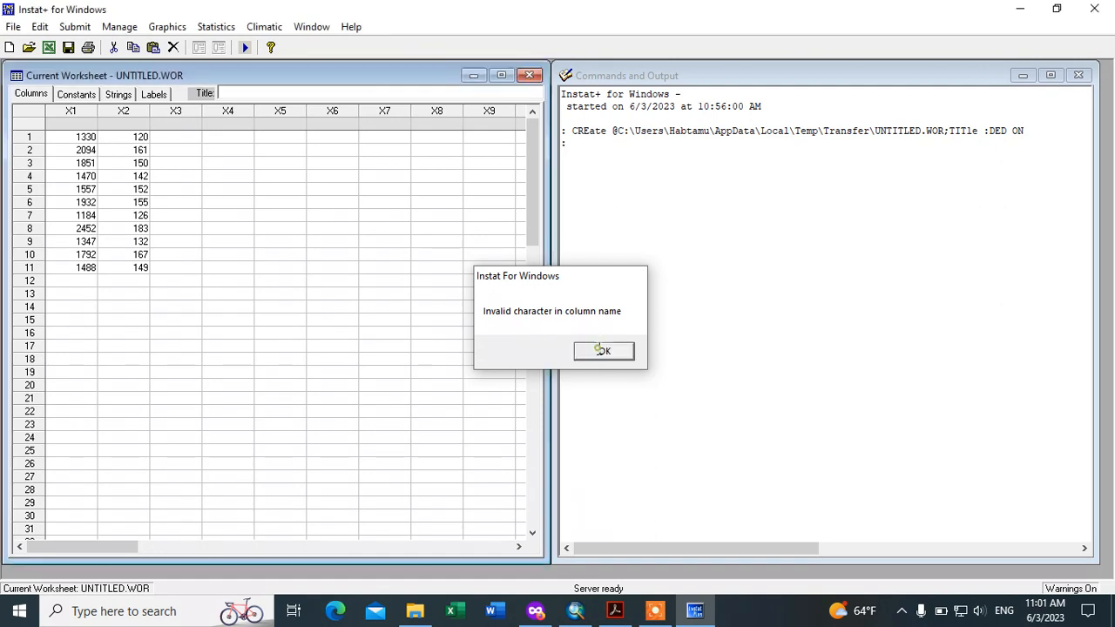
left_click(603, 351)
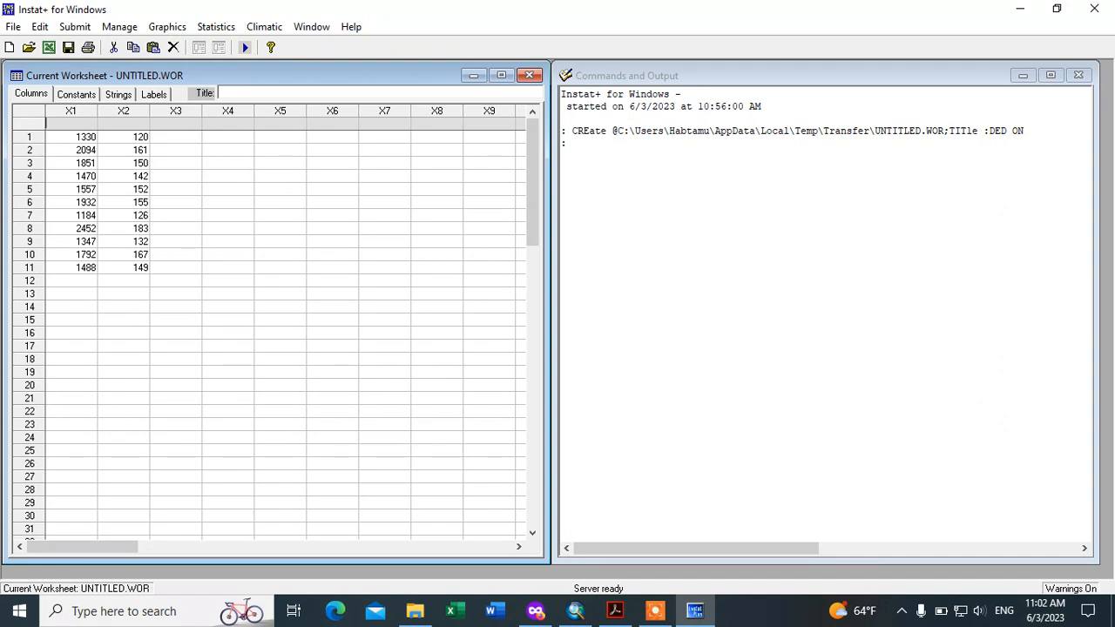
Name column X1 "Rain" in the name row above its data
type("Rain")
left_click(120, 129)
Try to name column X2 "N days" in the name row above its data
type("N days")
left_click(227, 177)
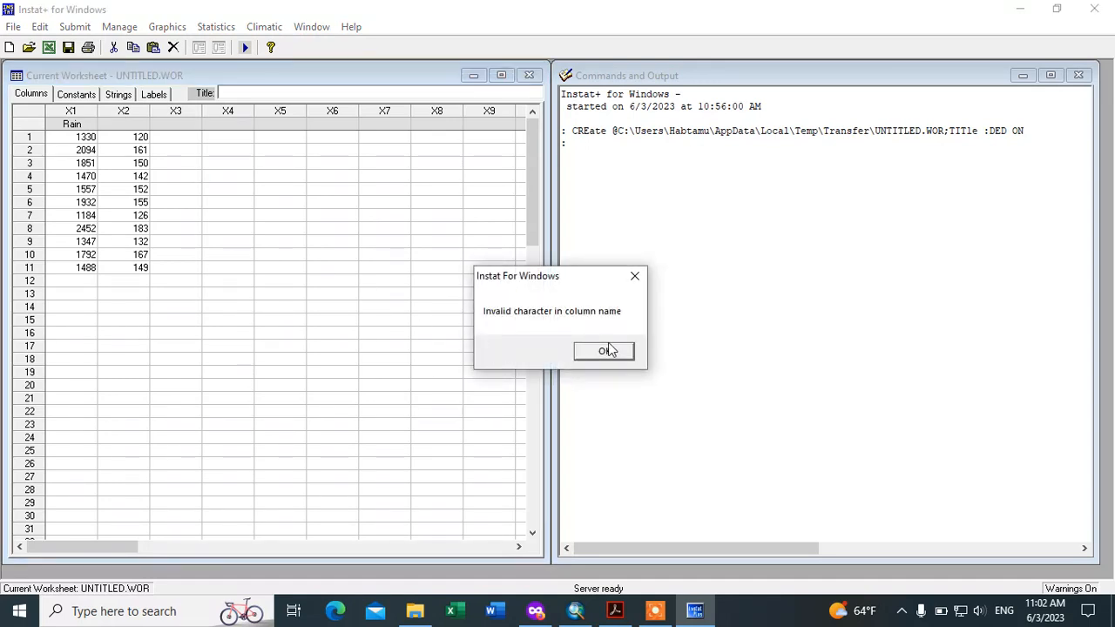
left_click(608, 350)
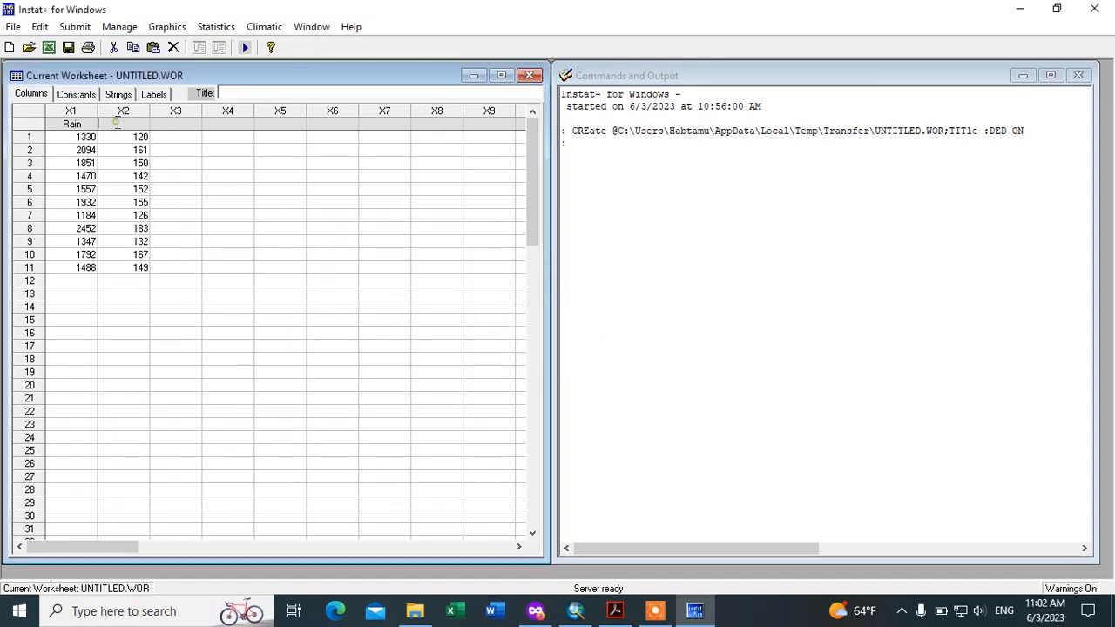
Name column X2 "Days" in the name row above its data
left_click(116, 123)
left_click(195, 176)
left_click(274, 207)
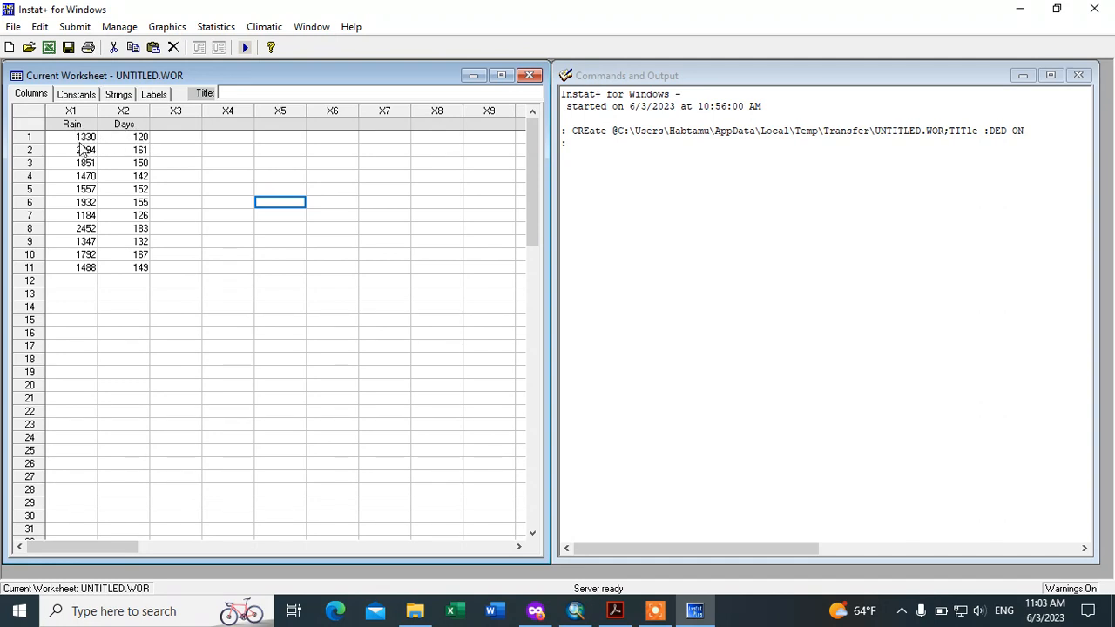
Go through the Rain values in column X1 from row 1 down to row 8
left_click(80, 138)
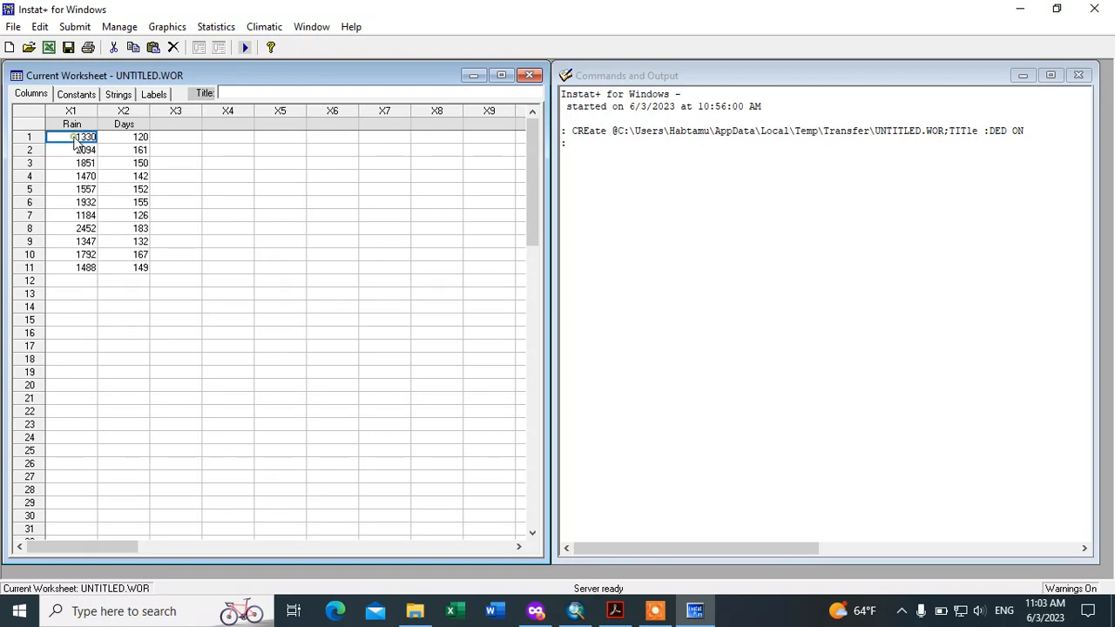
left_click(80, 151)
left_click(82, 163)
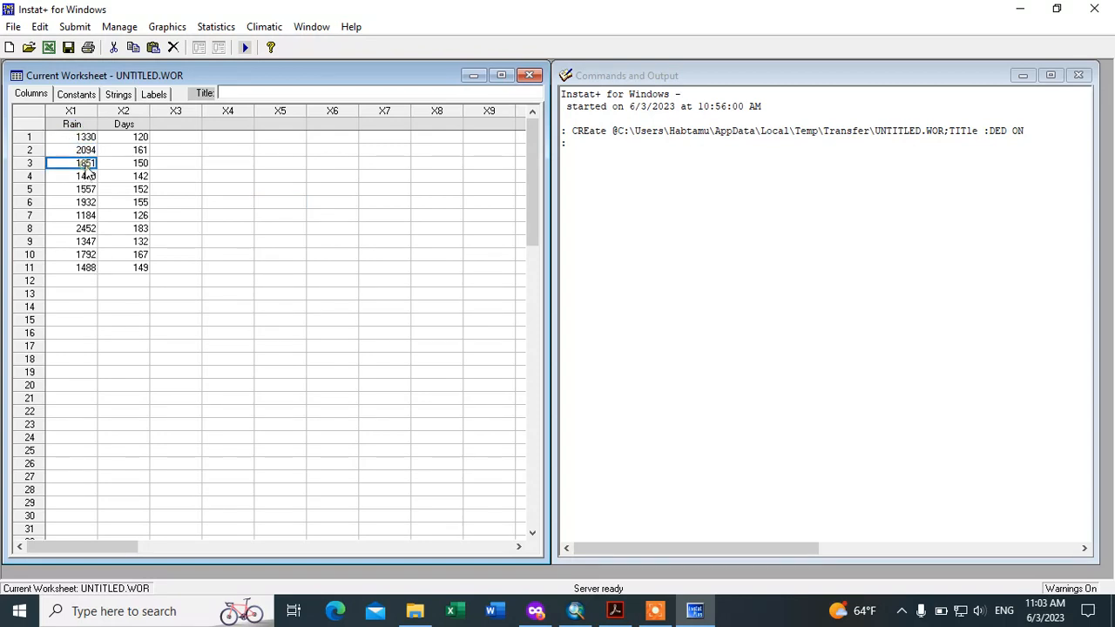
left_click(87, 176)
left_click(87, 190)
left_click(88, 203)
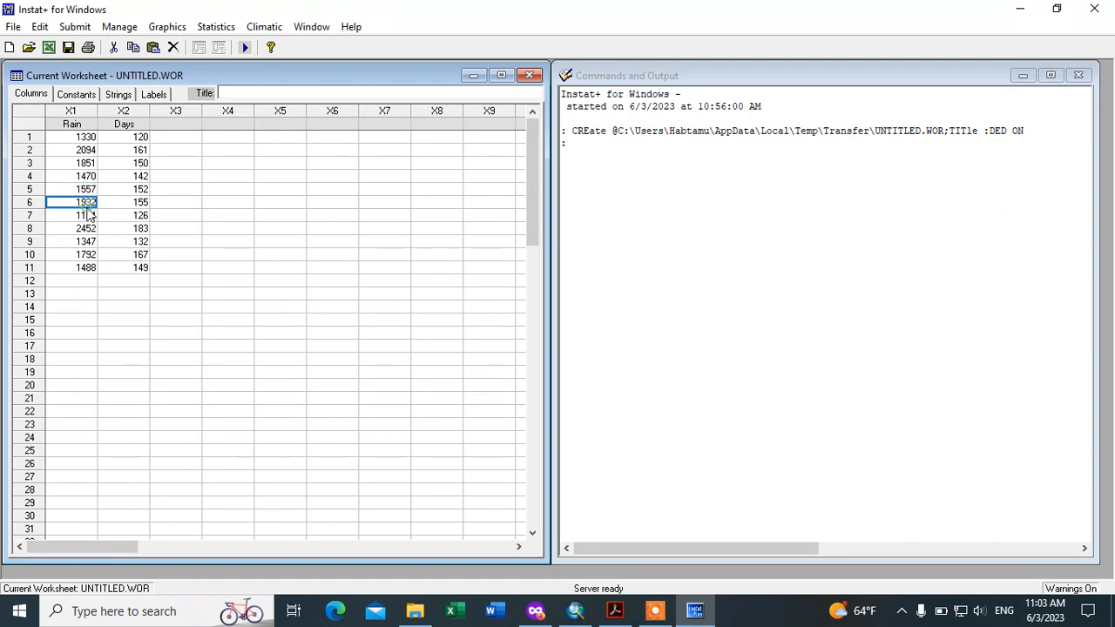
left_click(88, 216)
left_click(88, 228)
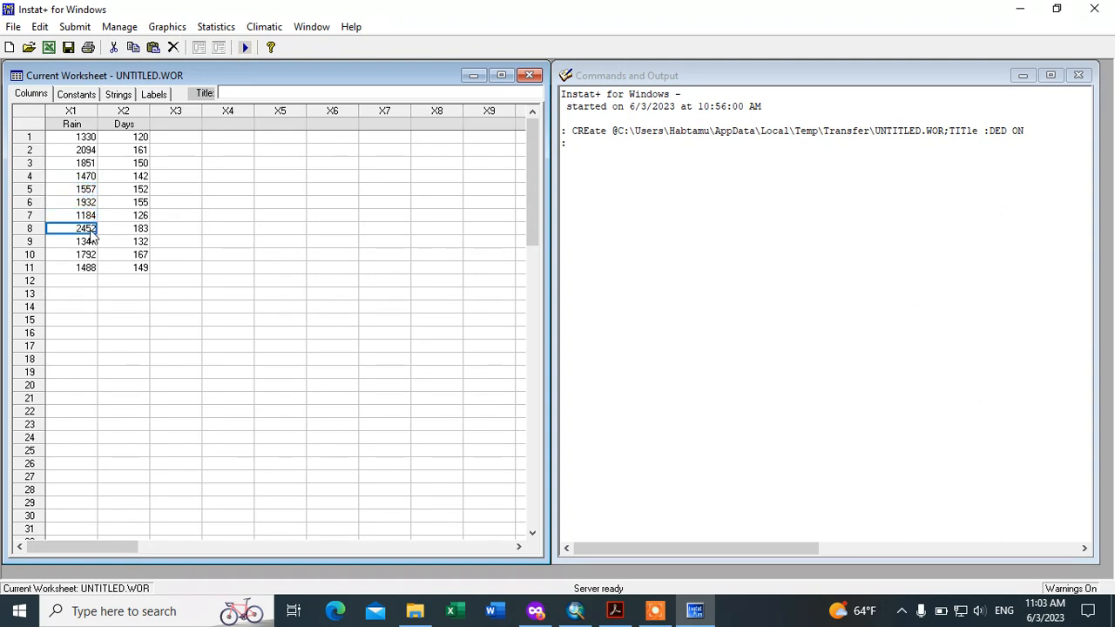
Go through the Days values in column X2 down to row 11 and compare them with the Rain values beside them
left_click(133, 138)
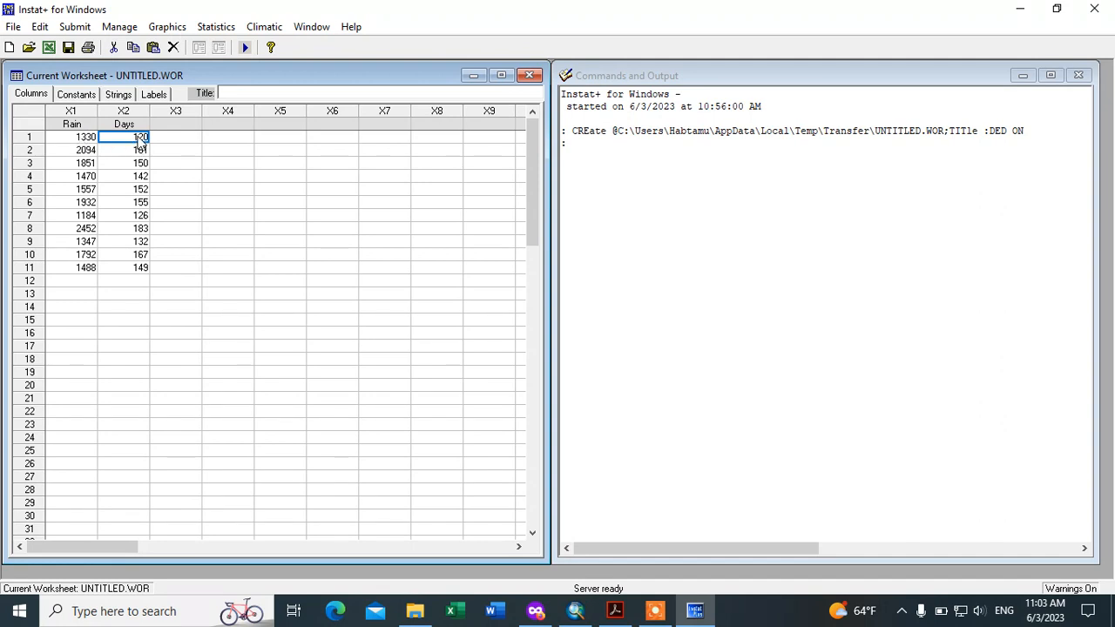
left_click(84, 141)
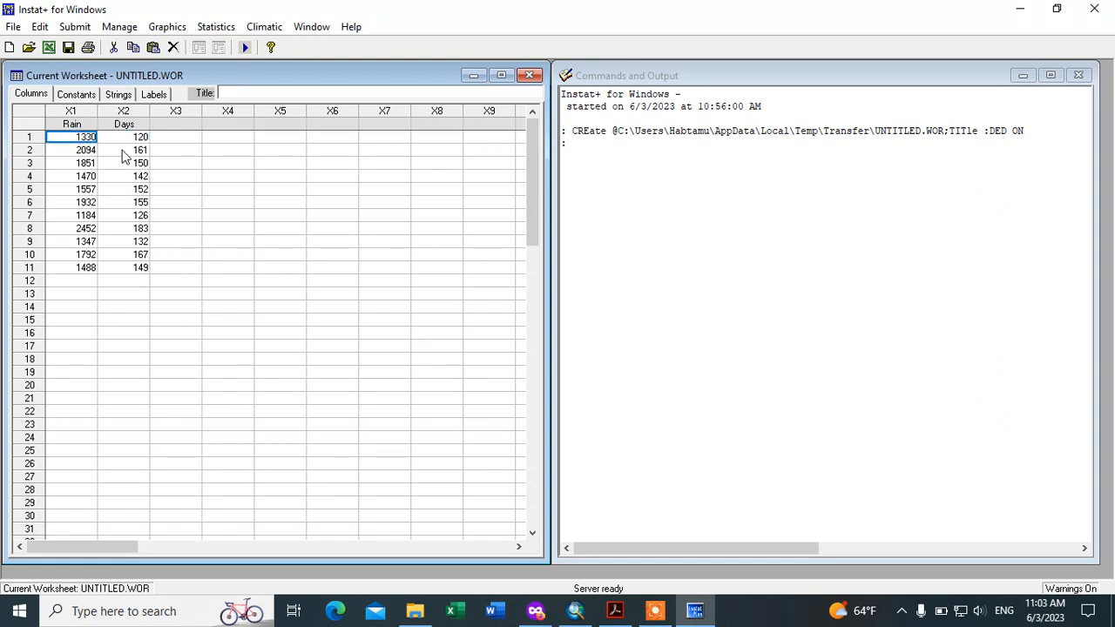
left_click(124, 153)
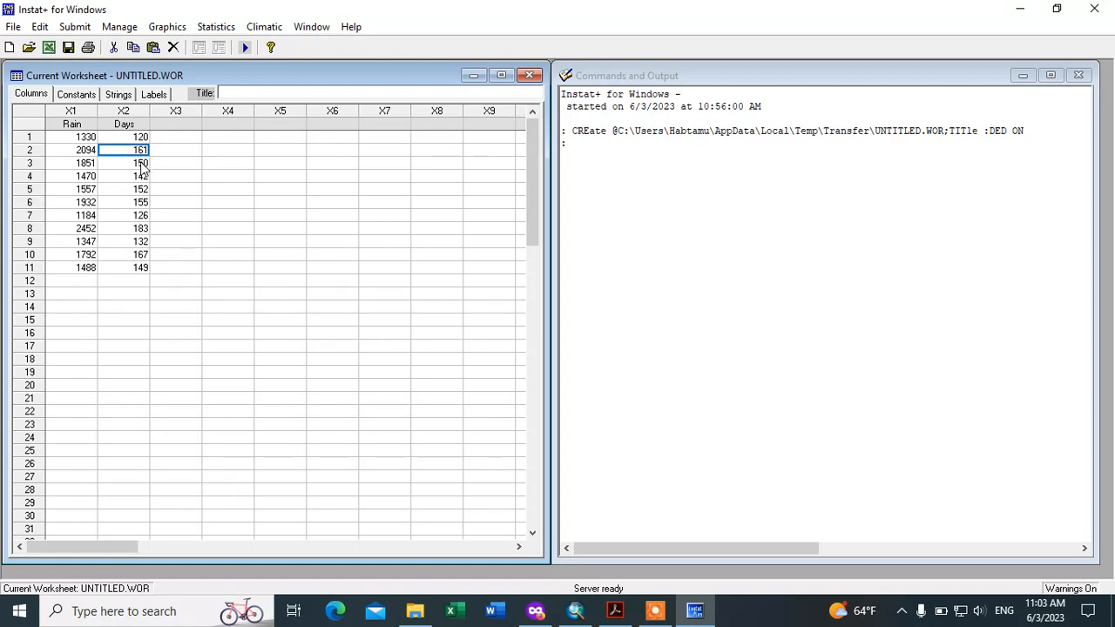
left_click(141, 164)
left_click(142, 176)
left_click(142, 190)
left_click(144, 203)
left_click(145, 216)
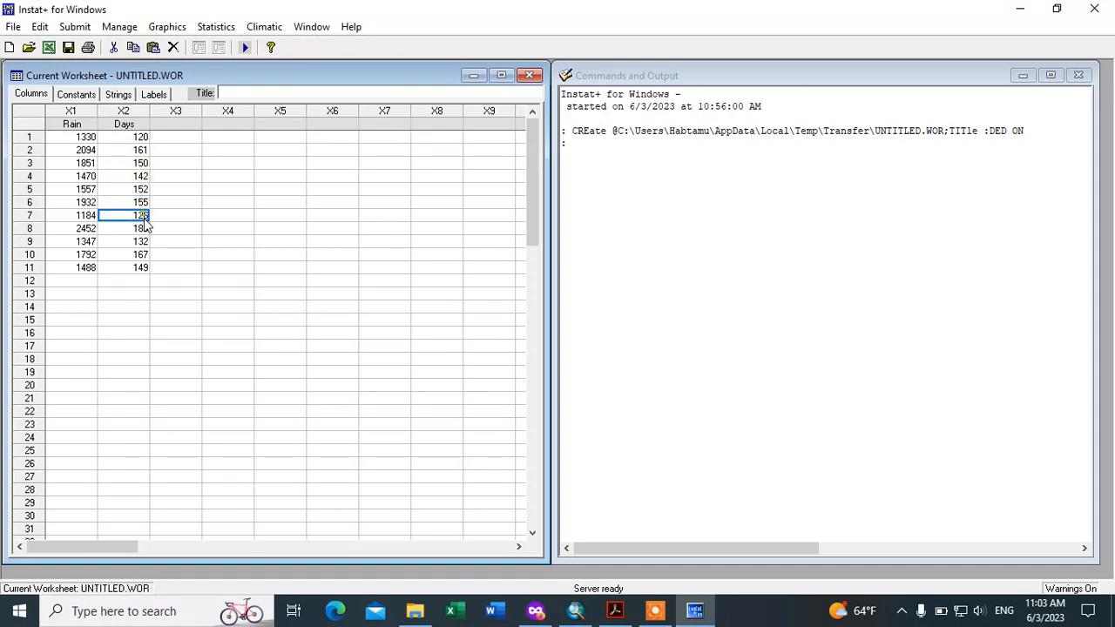
left_click_drag(144, 230, 144, 245)
left_click(146, 267)
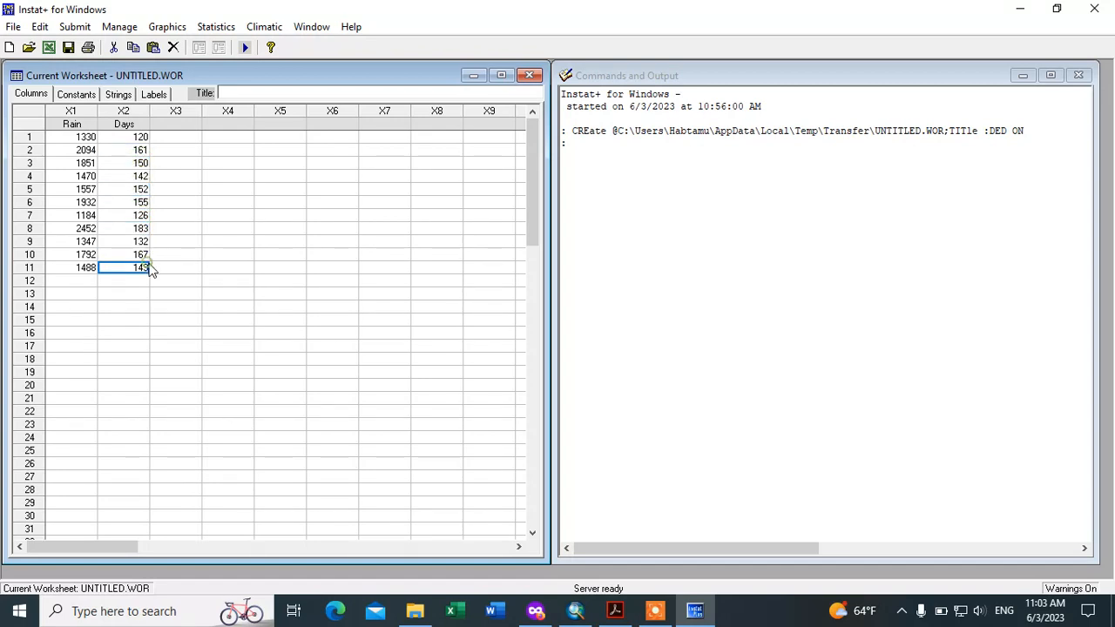
left_click(98, 165)
left_click(105, 140)
left_click(83, 138)
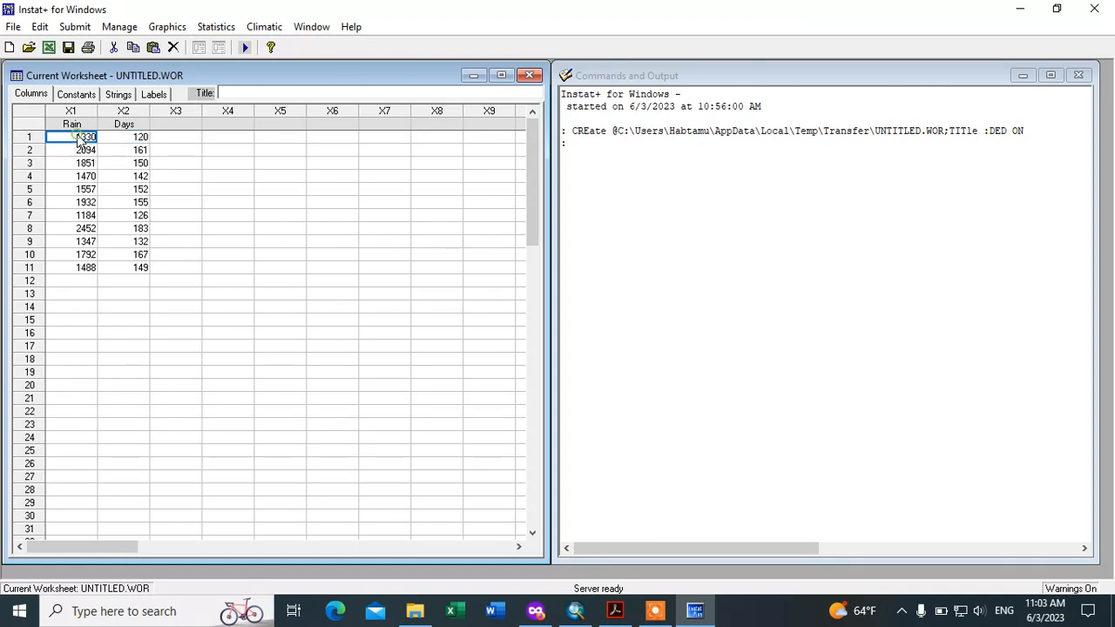
left_click(142, 153)
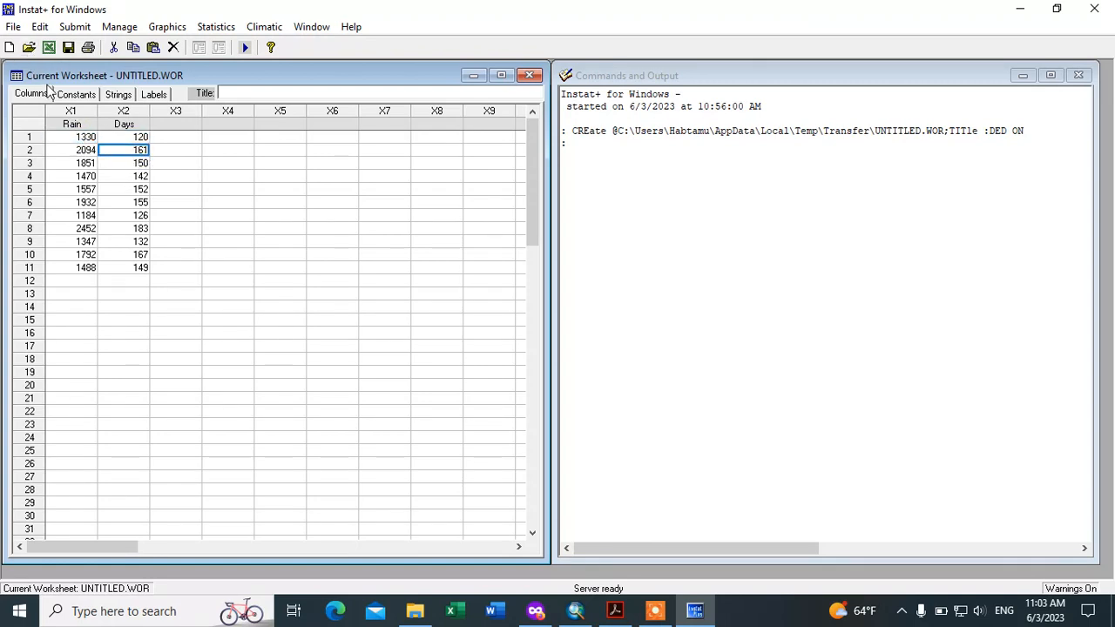
Start saving the worksheet and remove the asterisk before the .wor extension in the file name
left_click(13, 28)
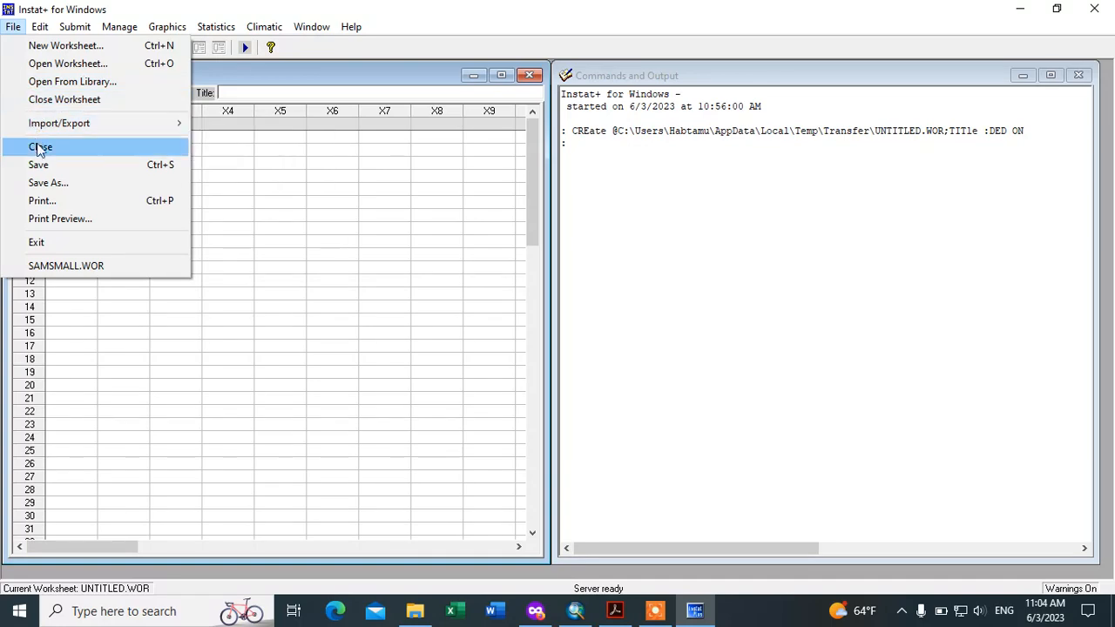
left_click(40, 165)
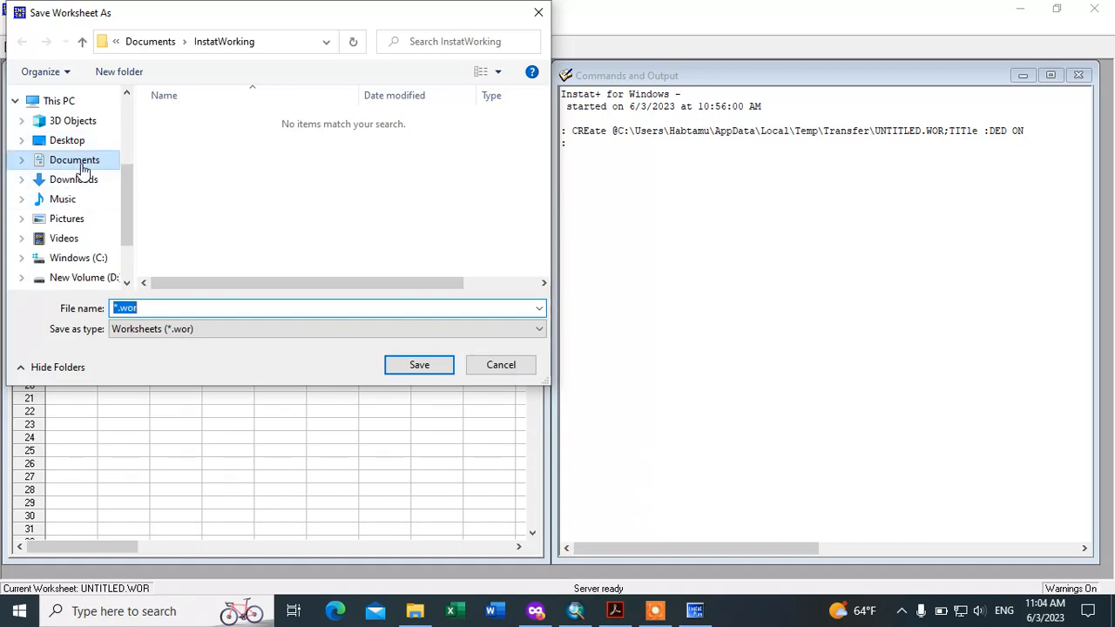
left_click(119, 309)
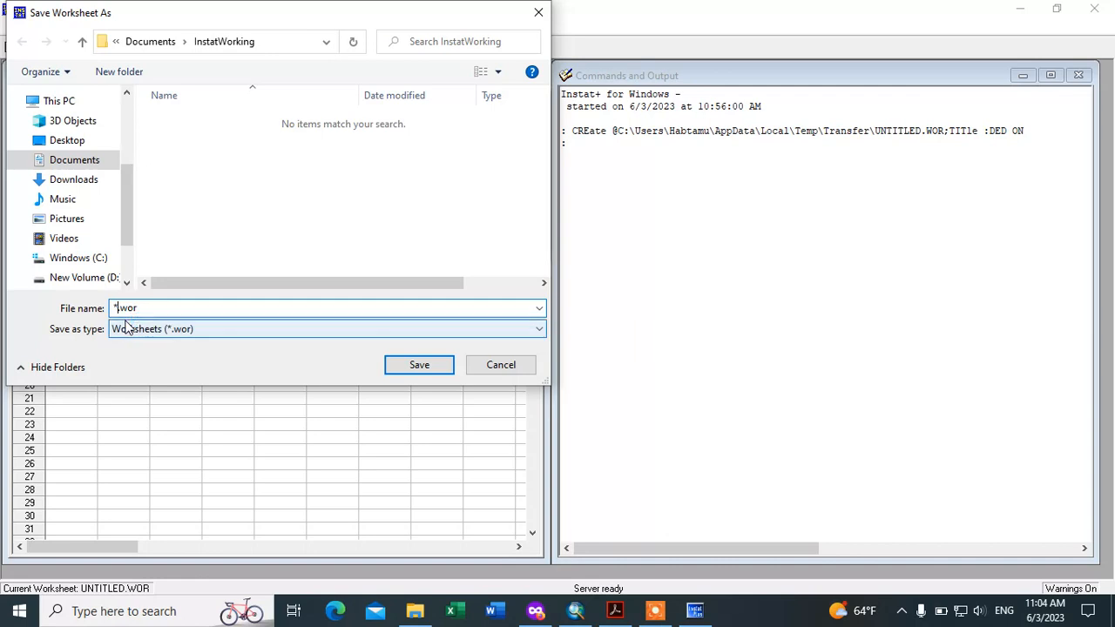
key("BackSpace")
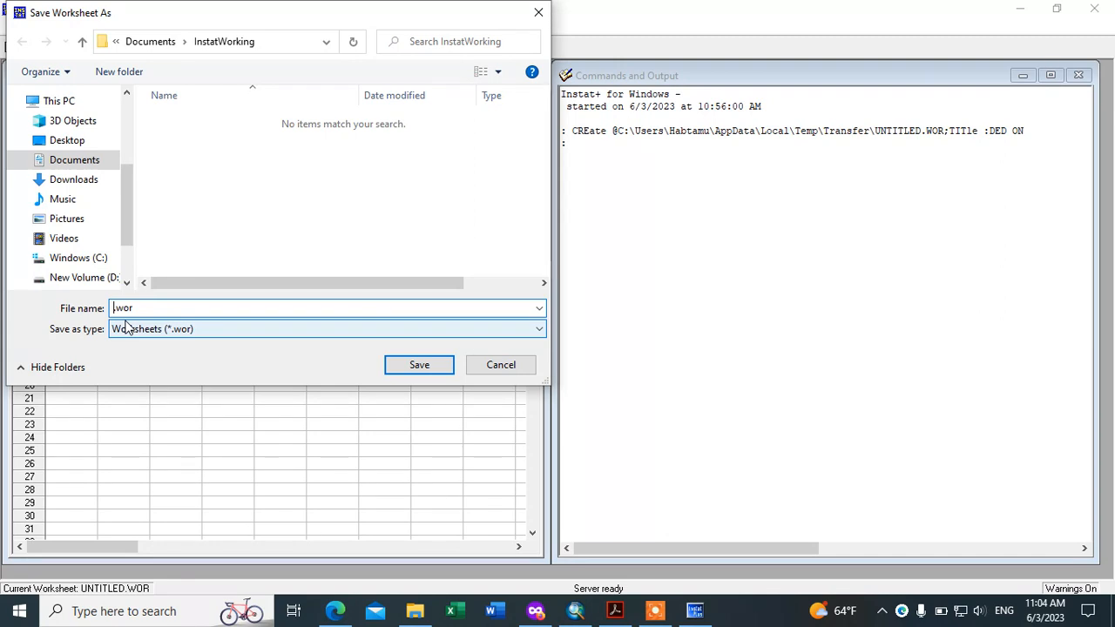
left_click(655, 610)
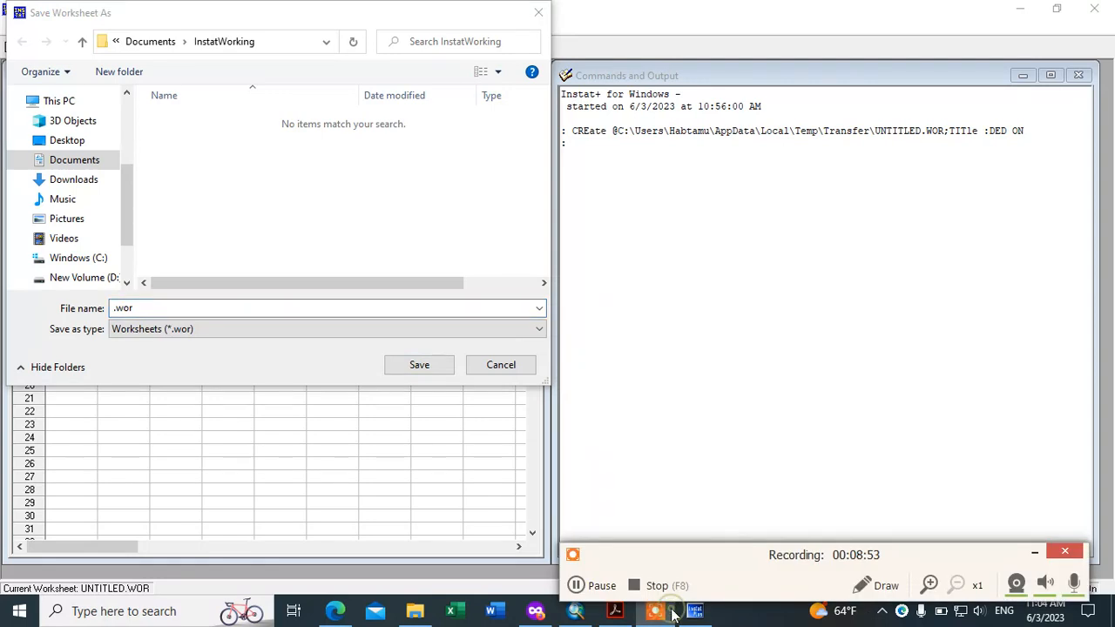
left_click(576, 587)
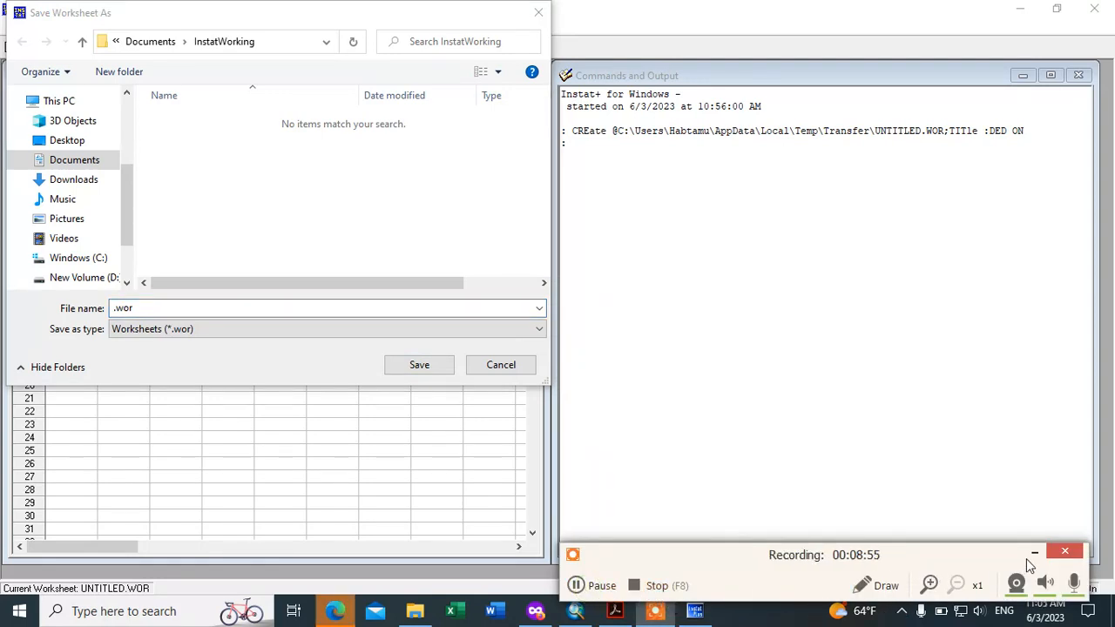
left_click(1029, 556)
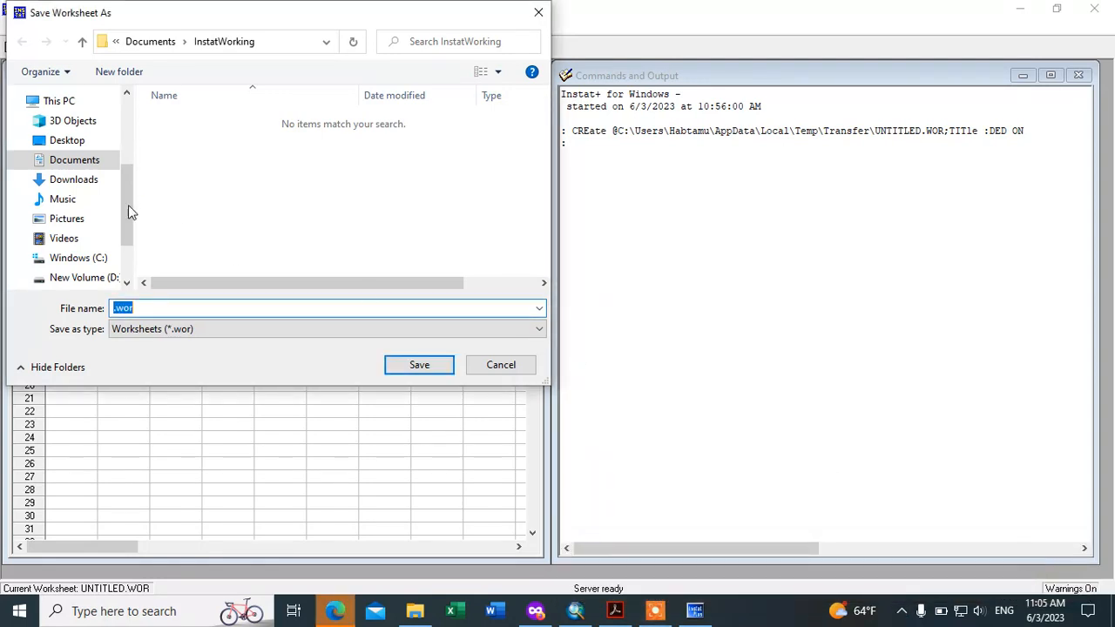
Name the worksheet file Annual Rainfall.wor and save it to the Desktop folder
left_click(116, 308)
type("Annual ")
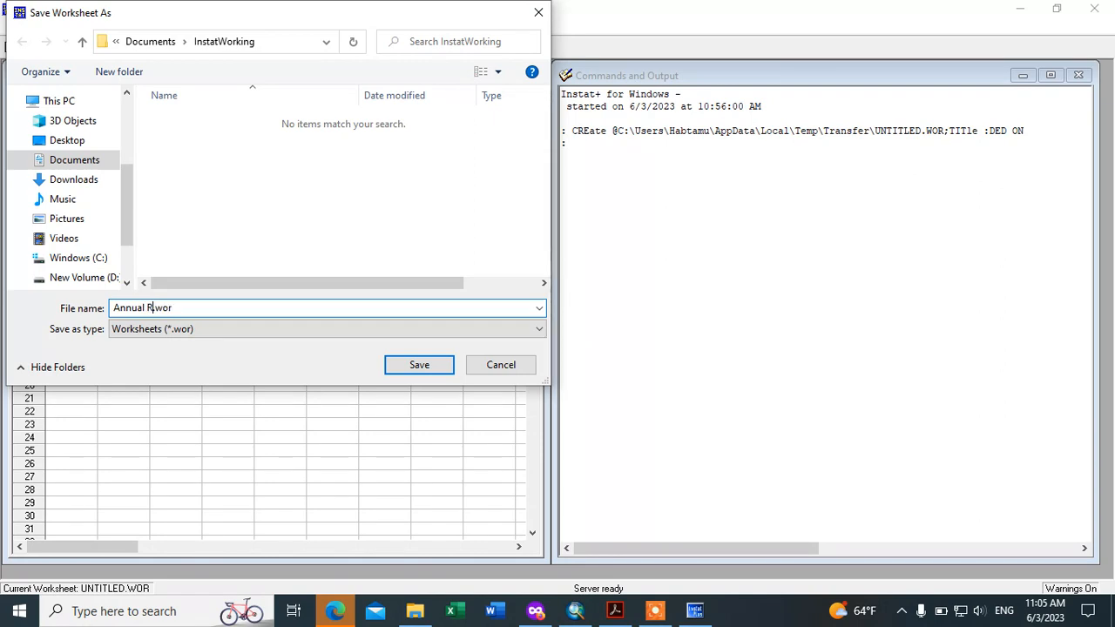
type("Ria")
key("BackSpace")
key("BackSpace")
type("ainfall")
left_click(207, 310)
left_click(66, 143)
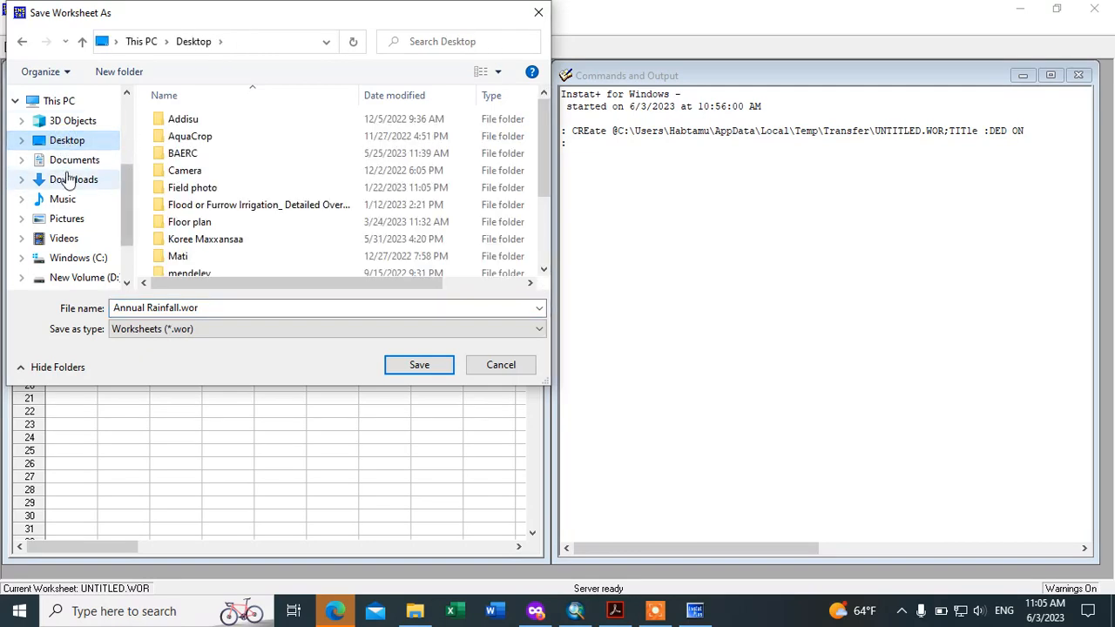
left_click(415, 370)
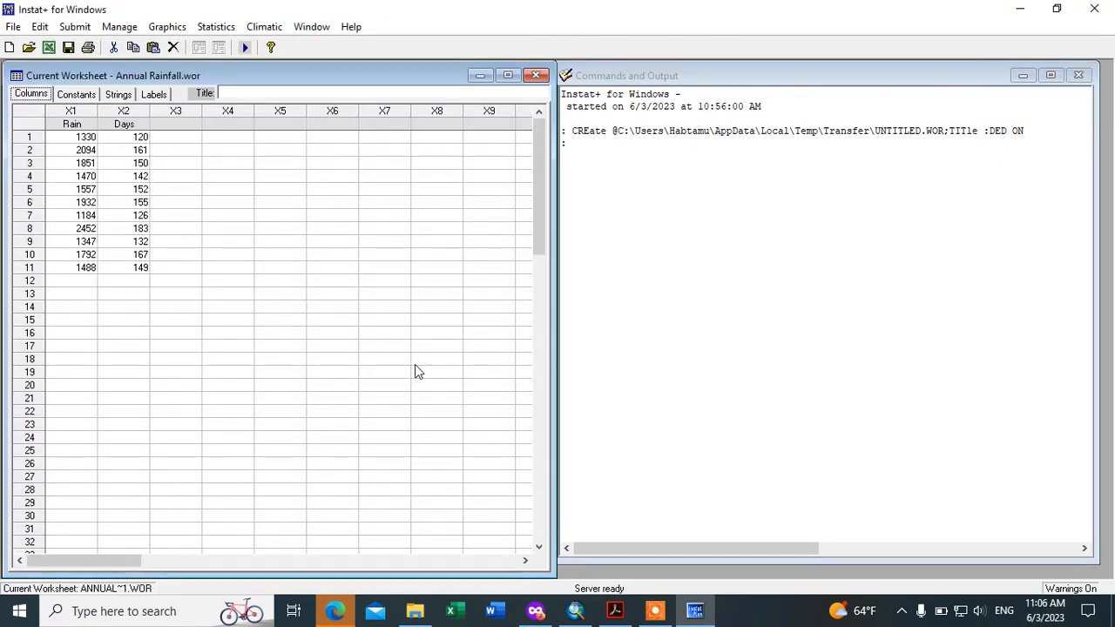
left_click(297, 267)
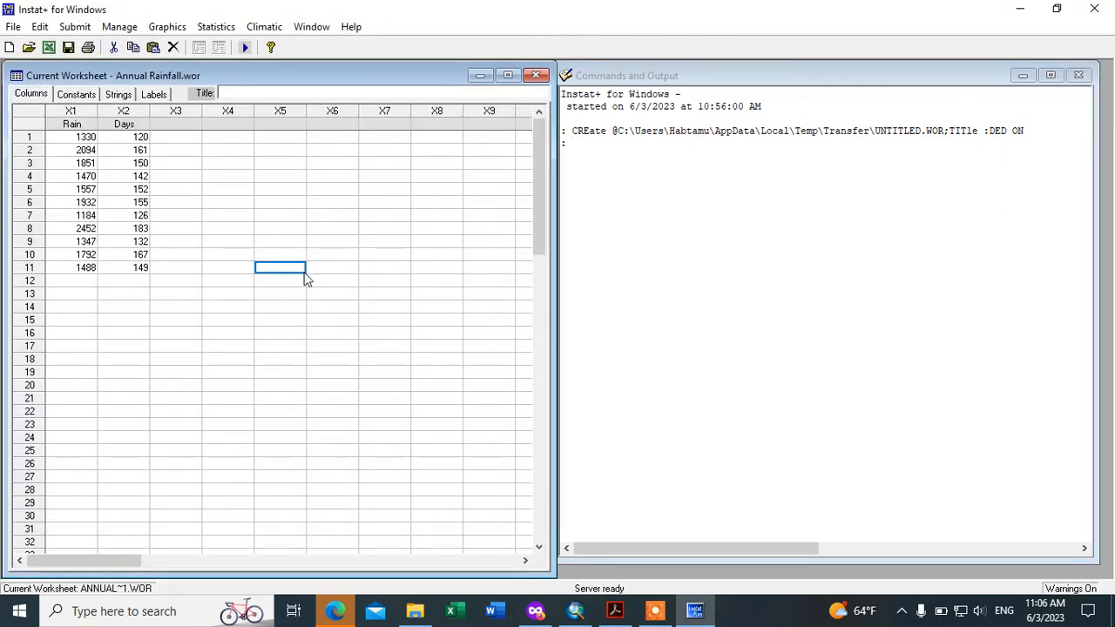
Check the desktop for the saved Annual Rainfall.wor file and return to the Instat+ worksheet
left_click(1010, 11)
left_click(707, 305)
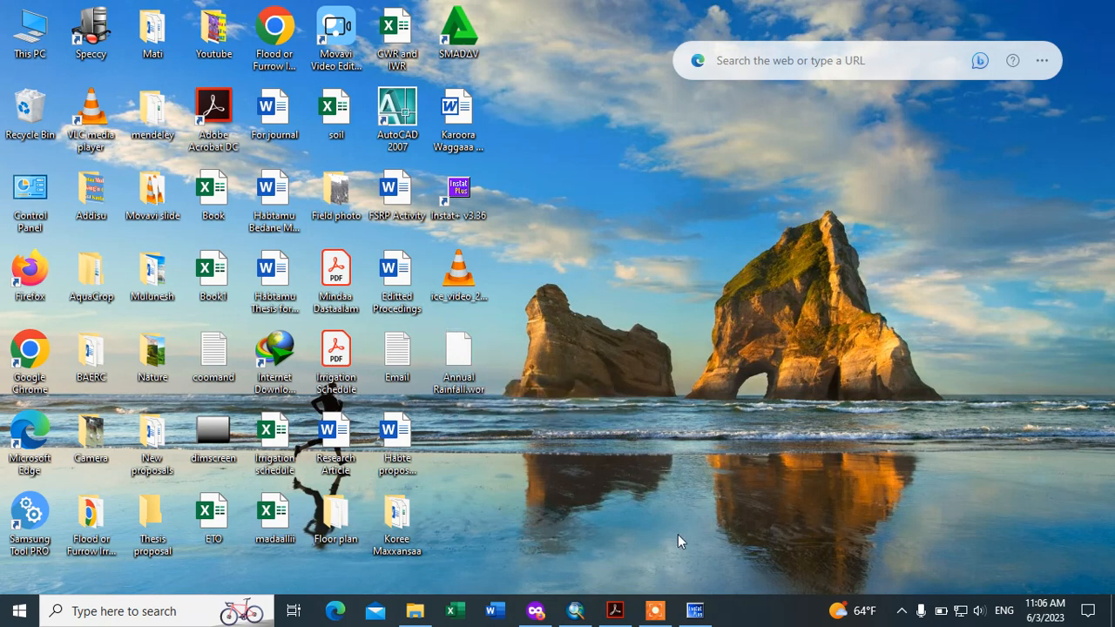
left_click(694, 611)
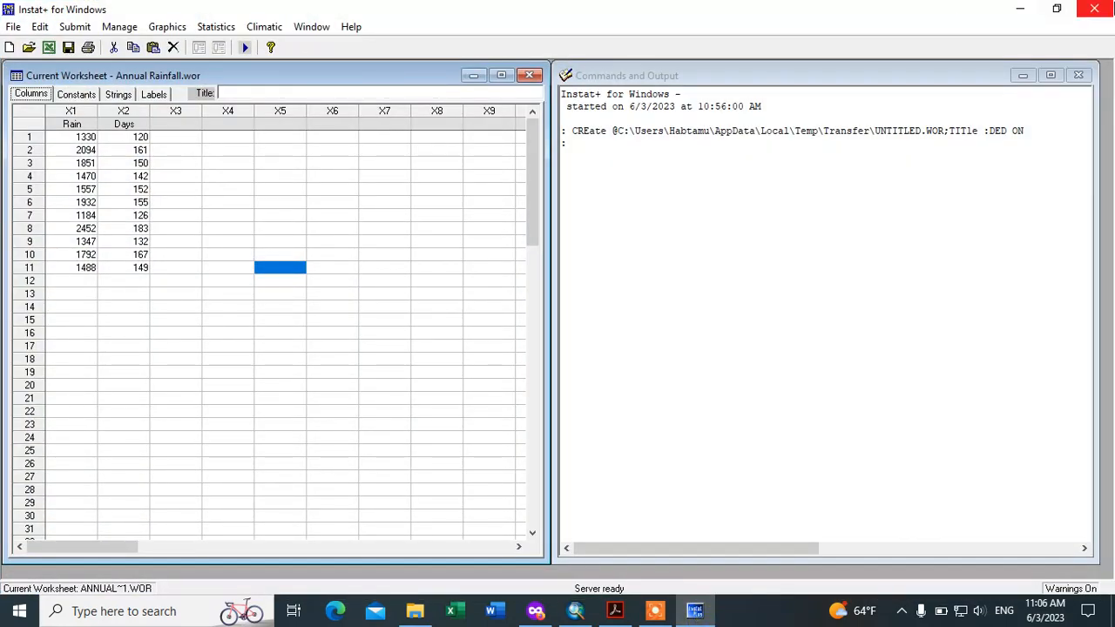
Exit Instat+, choosing to save the session output and cancelling the resulting save dialog
left_click(1093, 10)
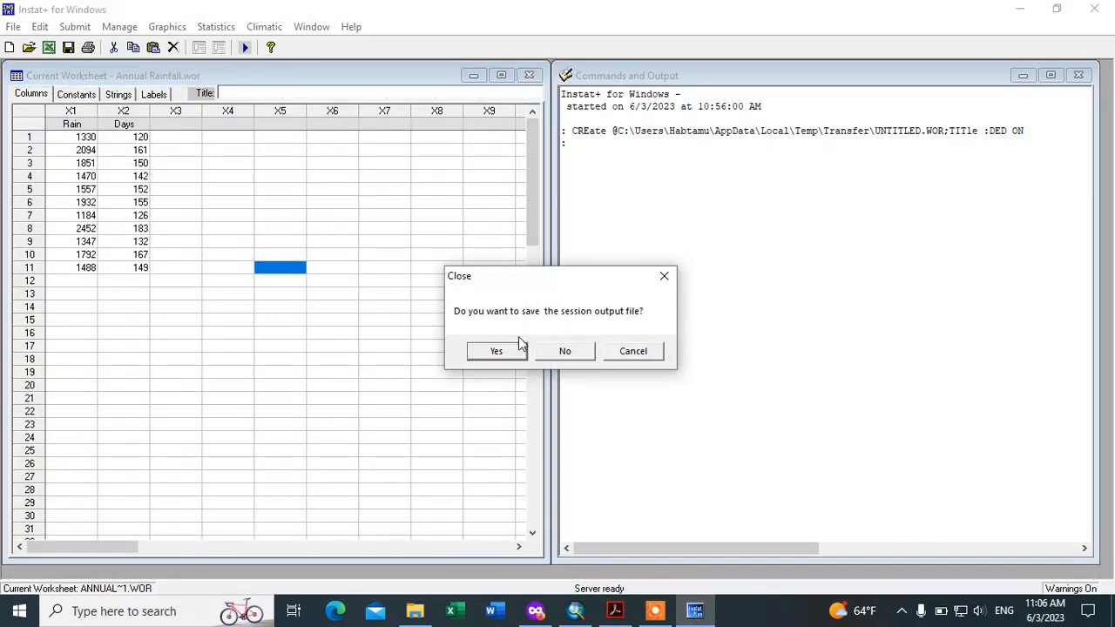
left_click(498, 353)
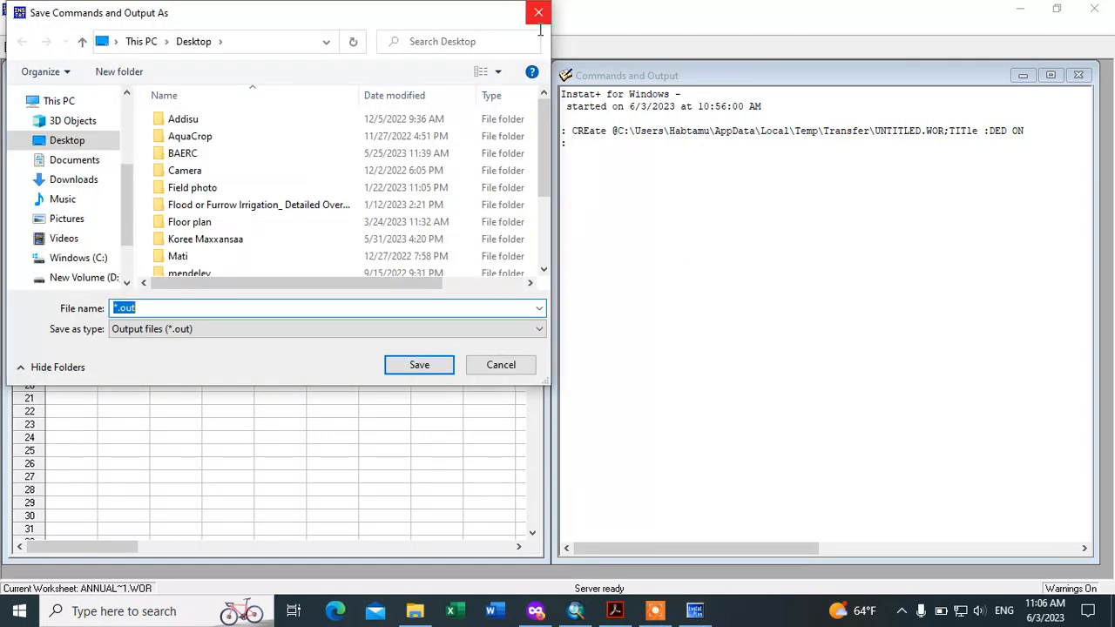
left_click(508, 364)
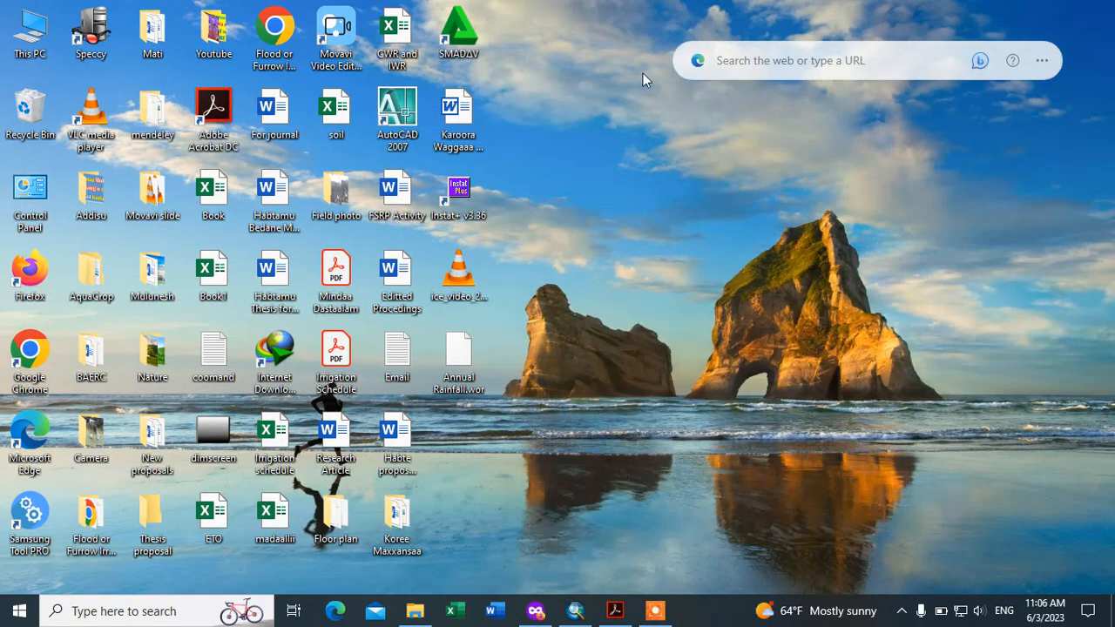
Refresh the desktop, relaunch Instat+ v3.36 from its shortcut and maximize its window
right_click(618, 37)
left_click(651, 87)
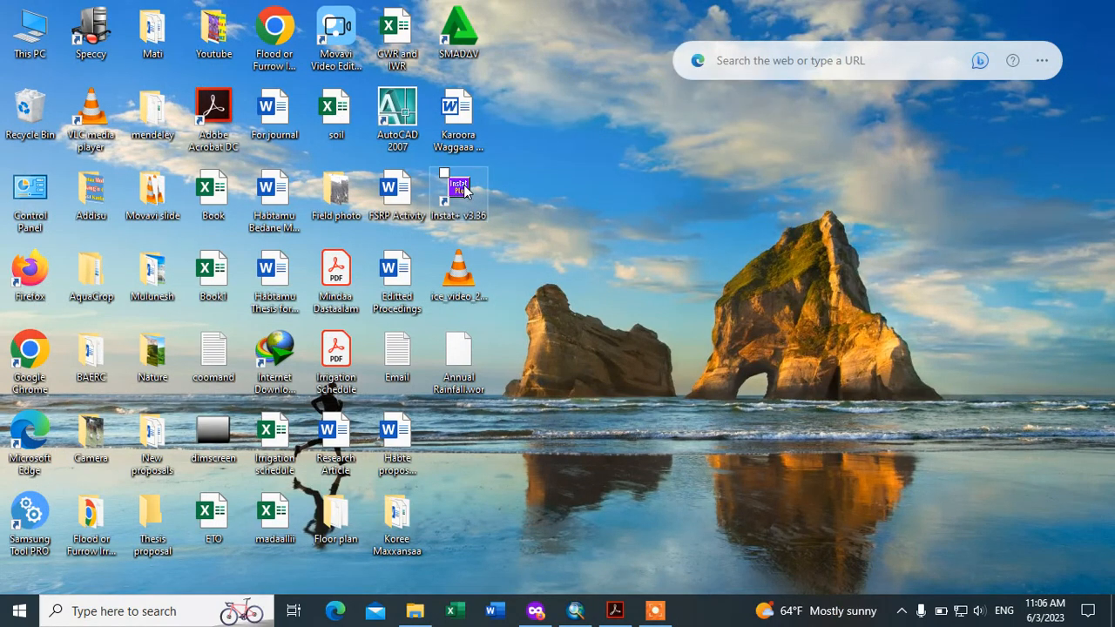
left_click(463, 192)
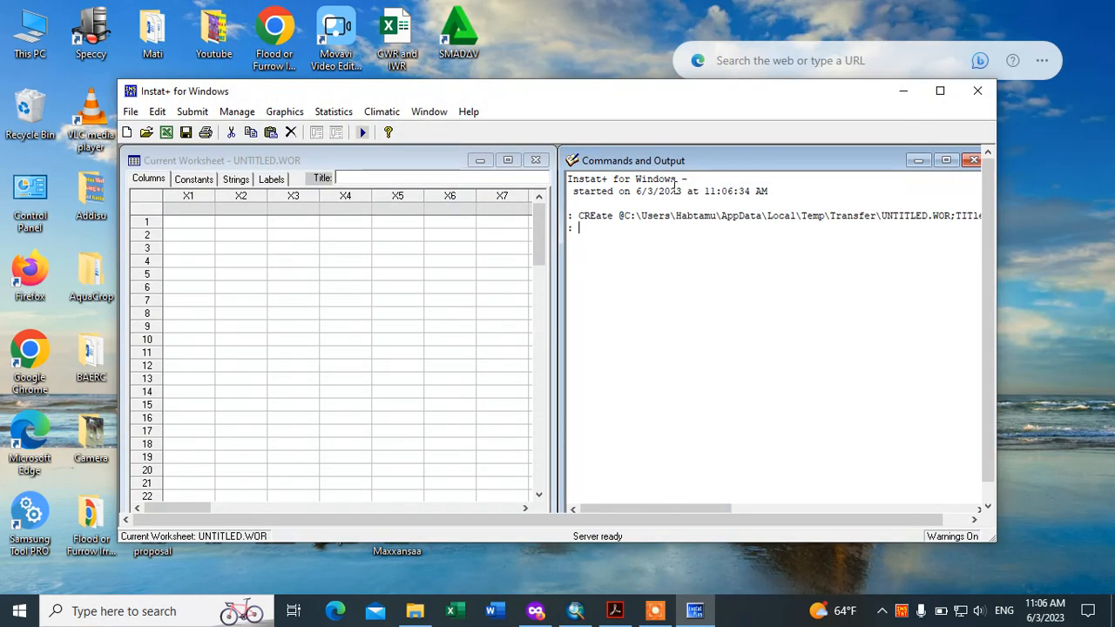
left_click(939, 90)
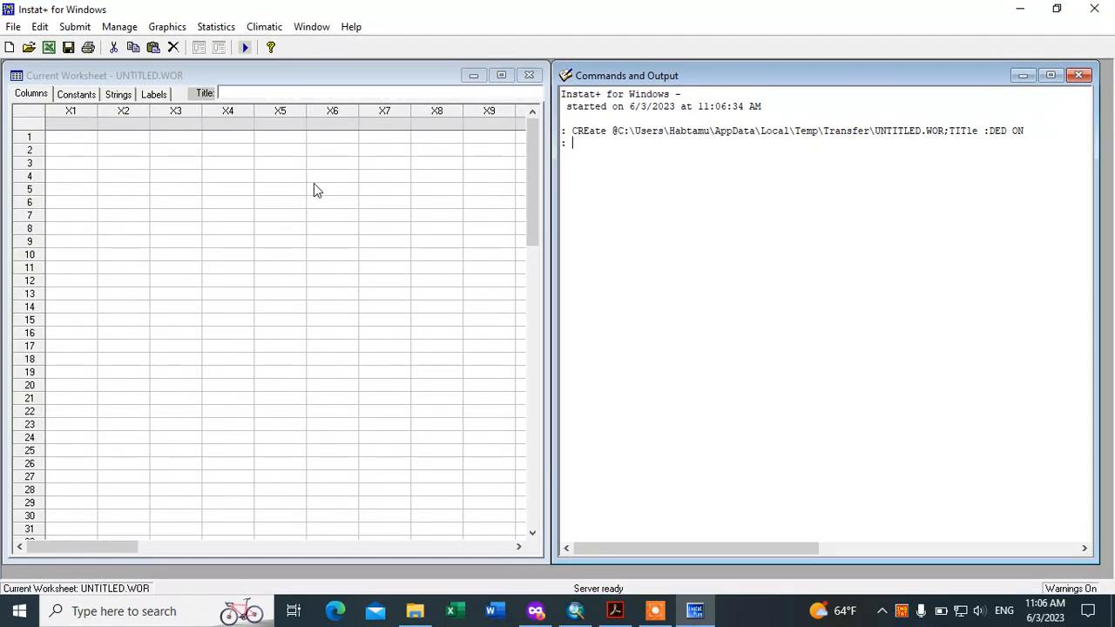
Open the saved worksheet Annual Rainfall.wor from the Desktop folder
left_click(12, 28)
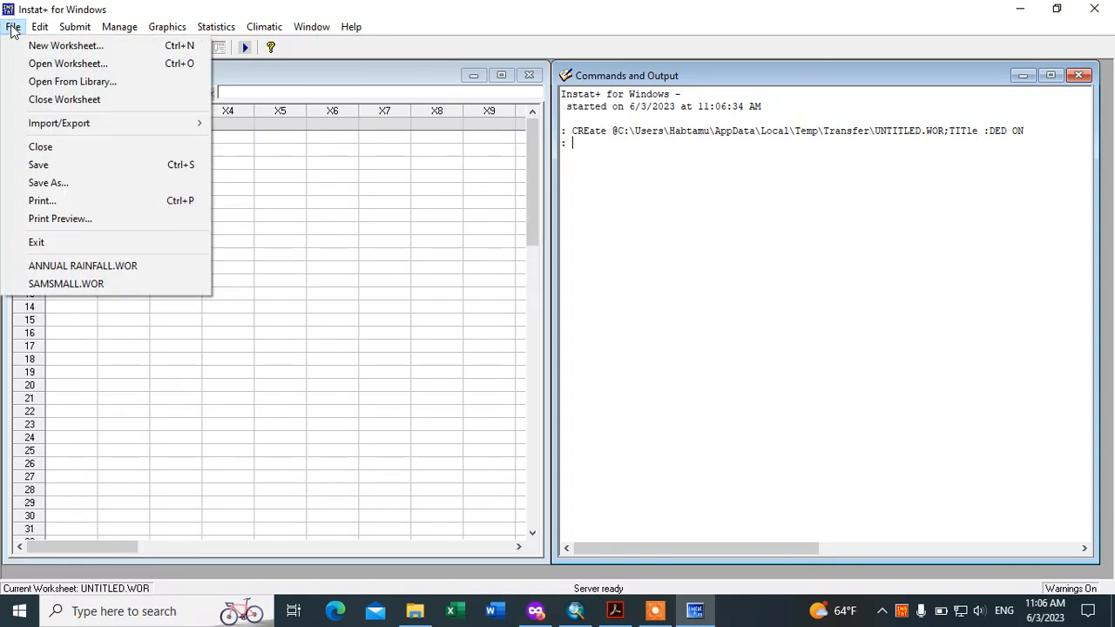
left_click(50, 62)
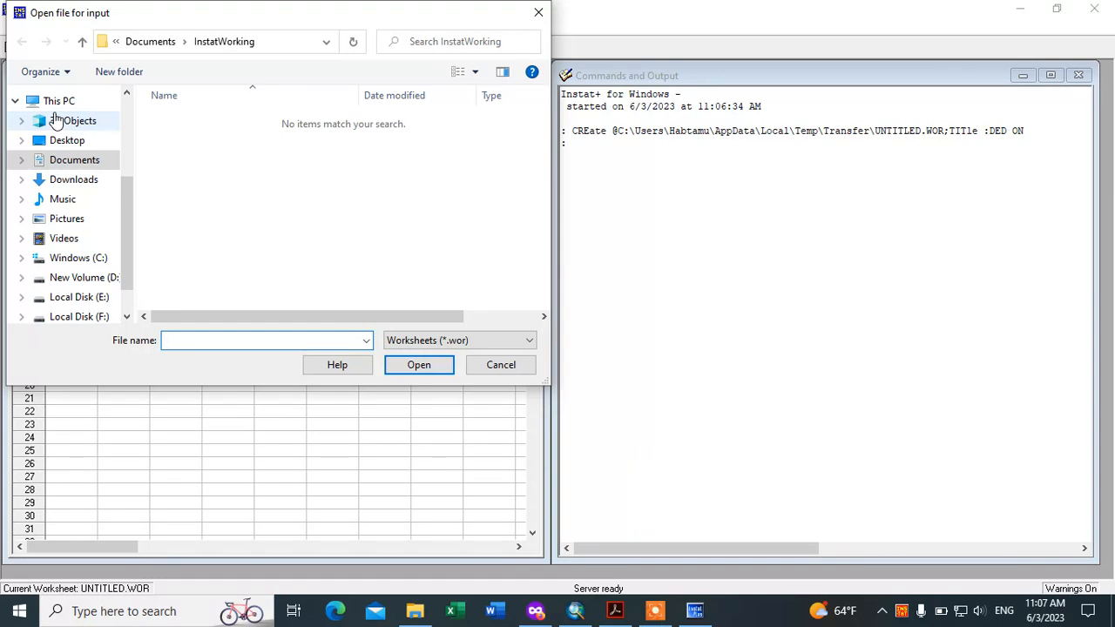
left_click(68, 140)
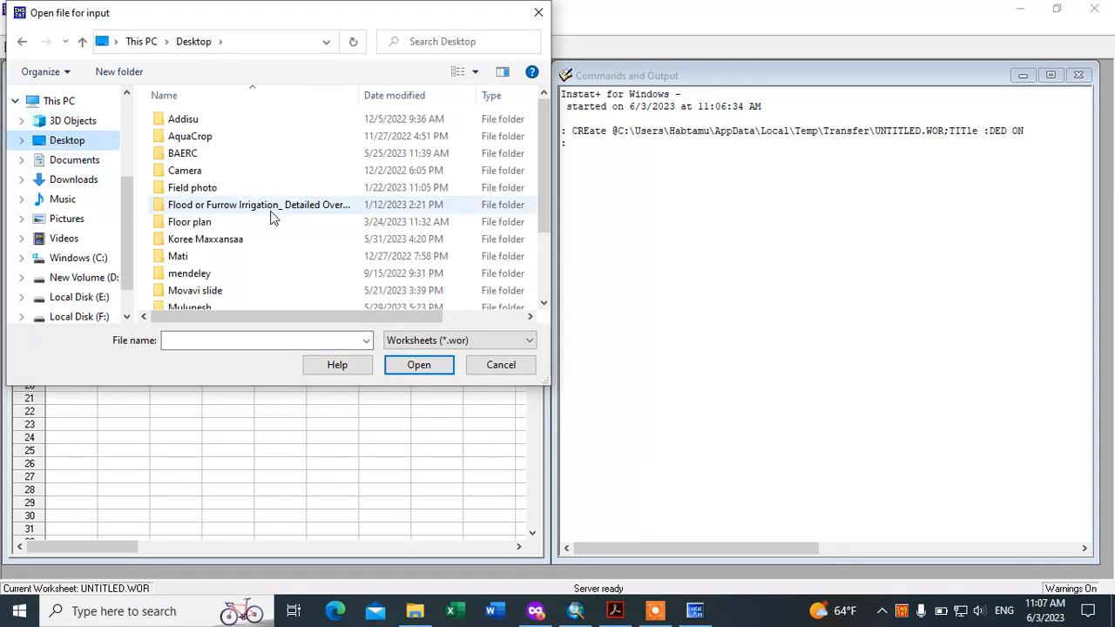
scroll(353, 191, "down", 2)
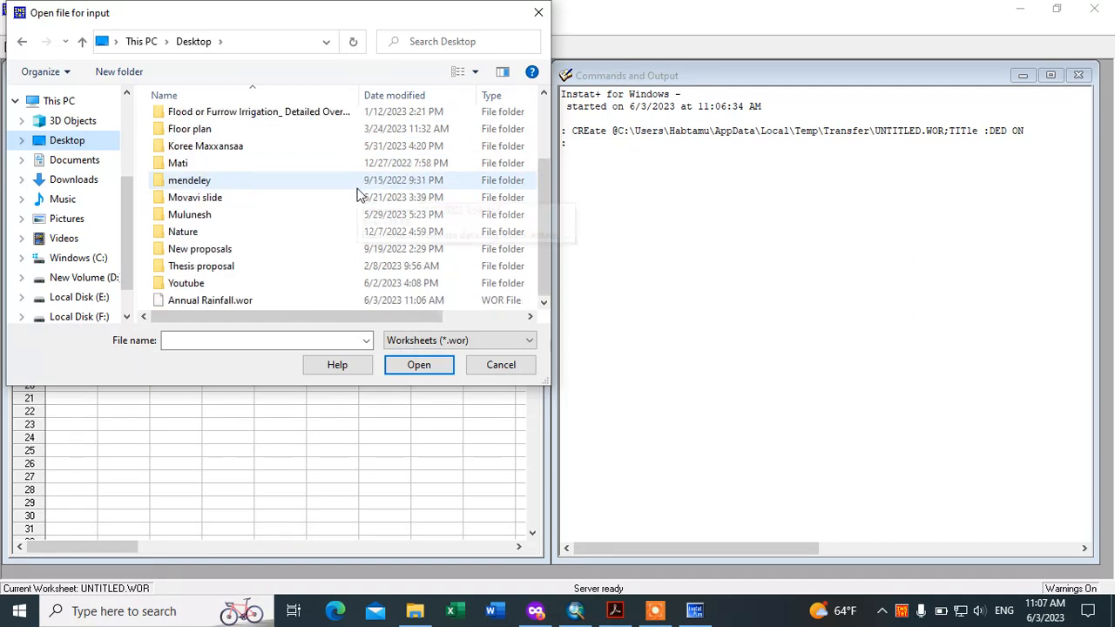
left_click(228, 304)
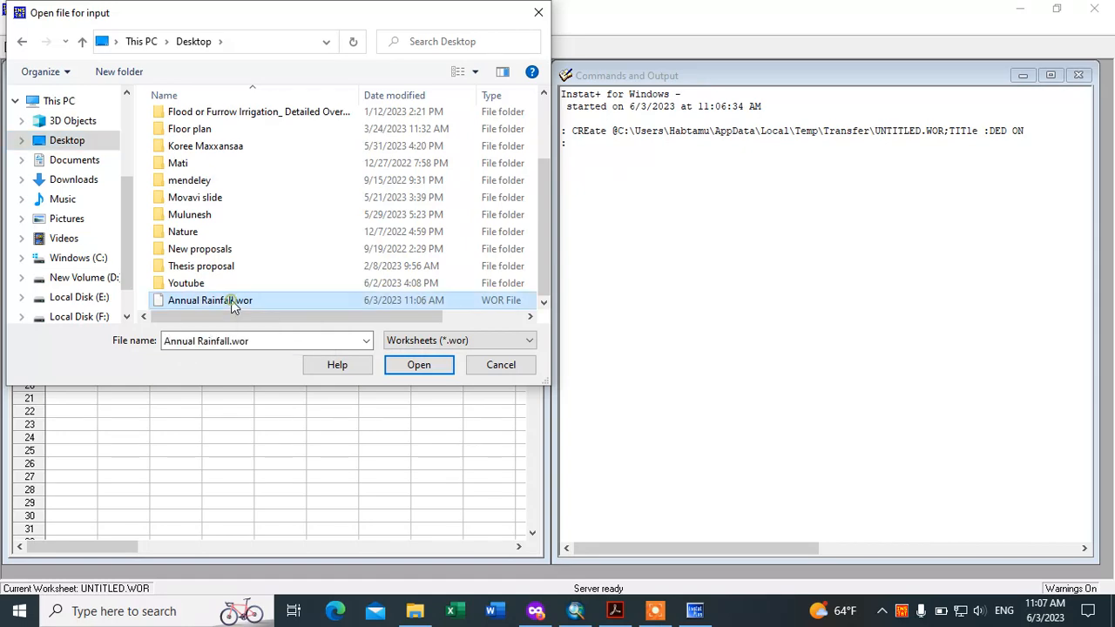
left_click(424, 367)
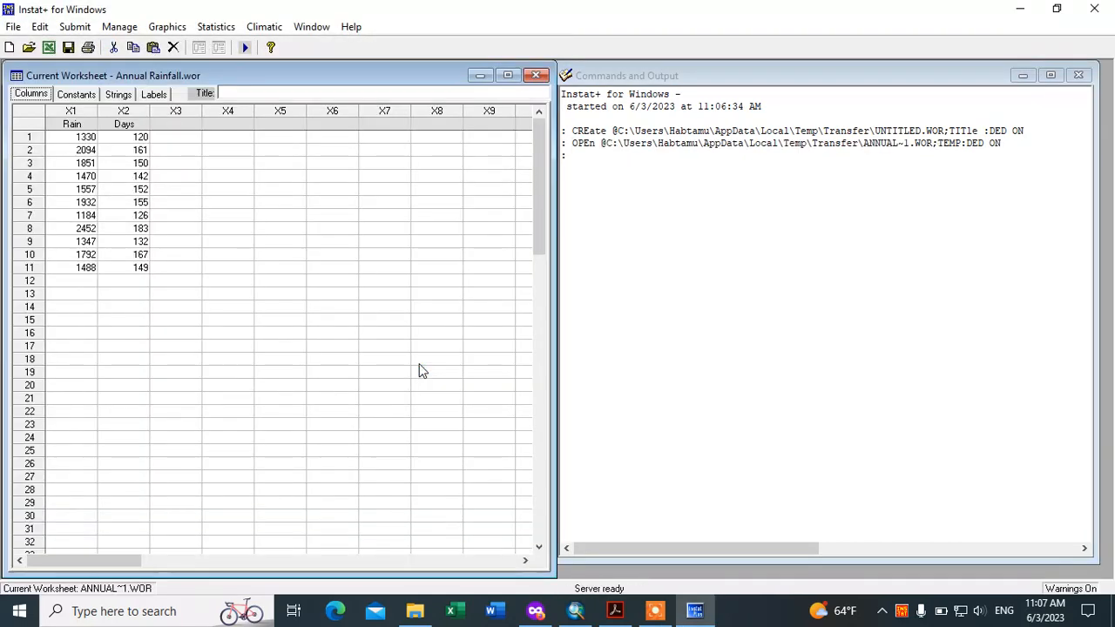
left_click(172, 137)
left_click(164, 163)
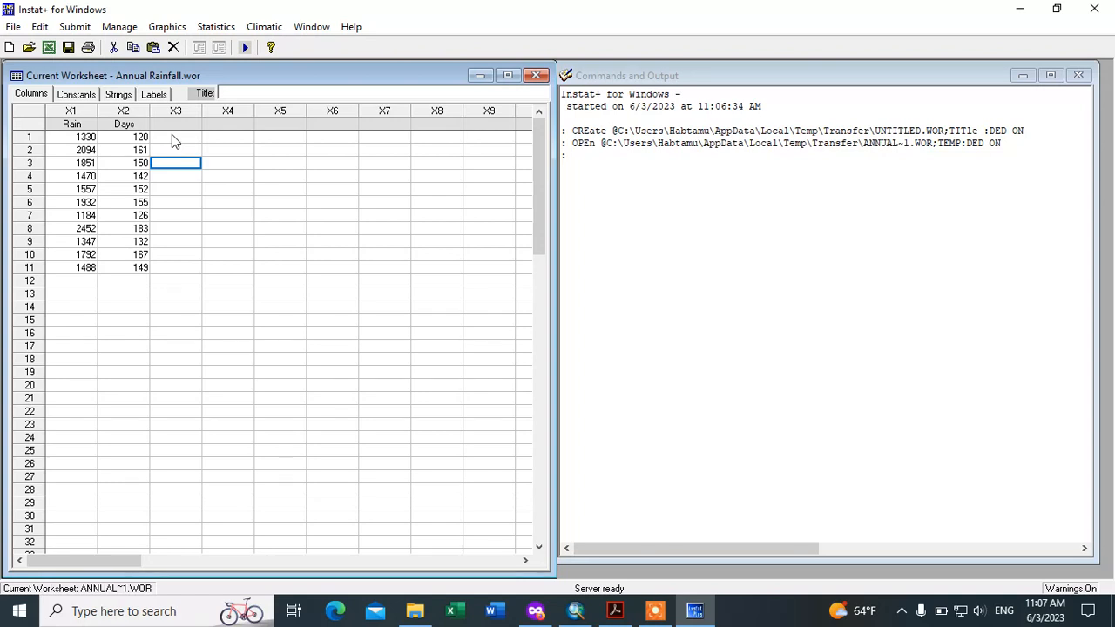
left_click(174, 139)
left_click(655, 611)
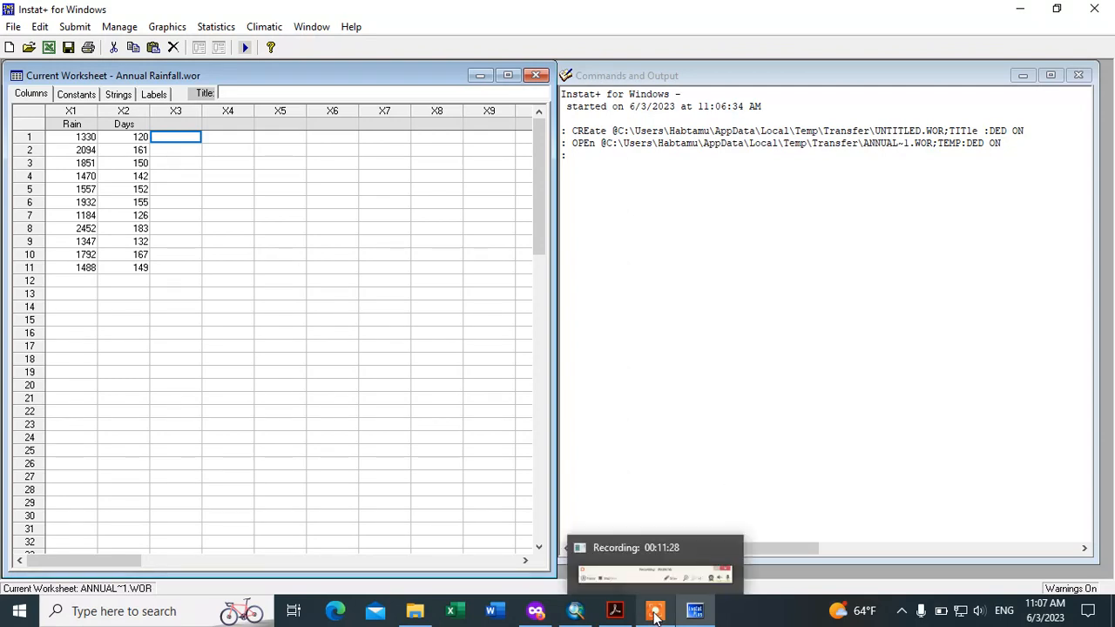